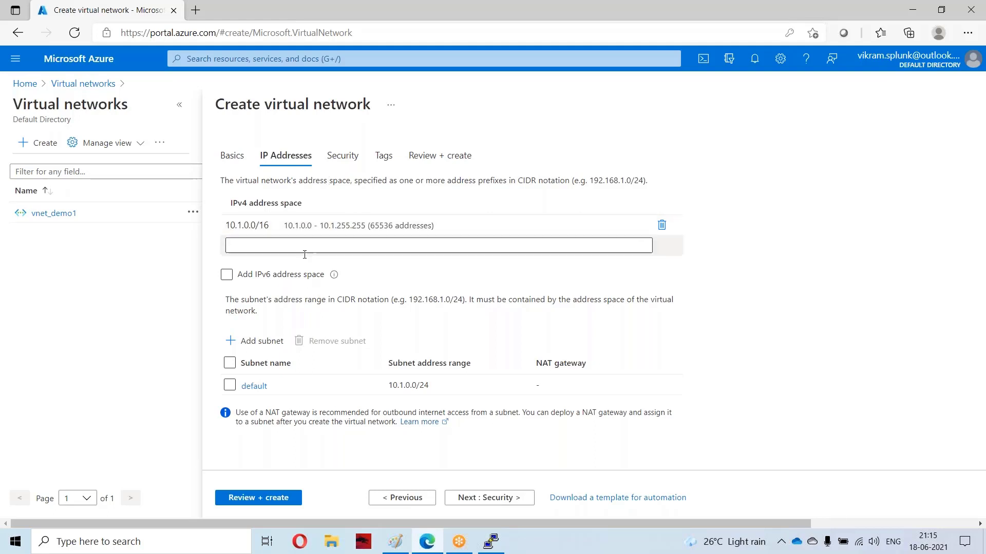
- Create the vent_demo2 virtual network with the default IP address, security and tag settings
click(227, 227)
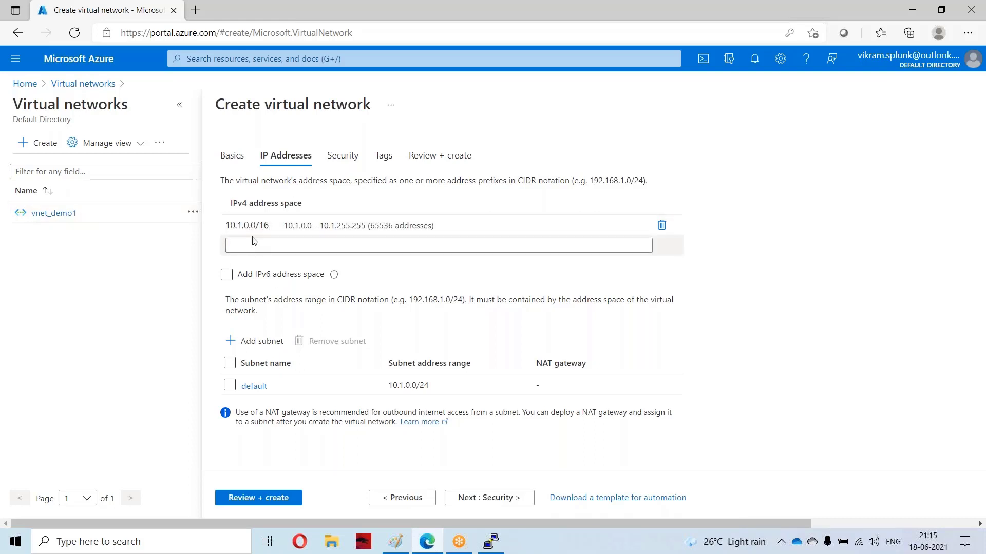
click(755, 75)
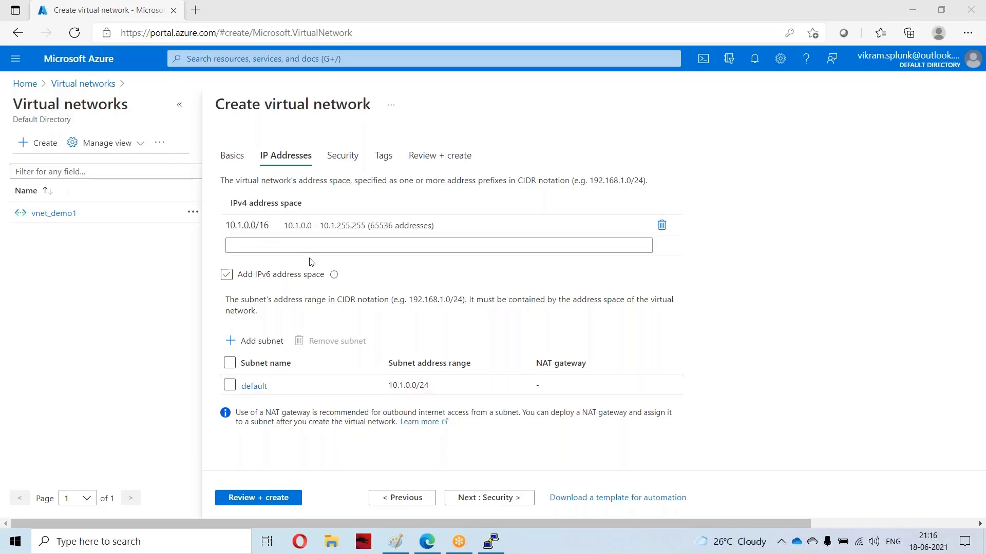
click(282, 226)
click(504, 501)
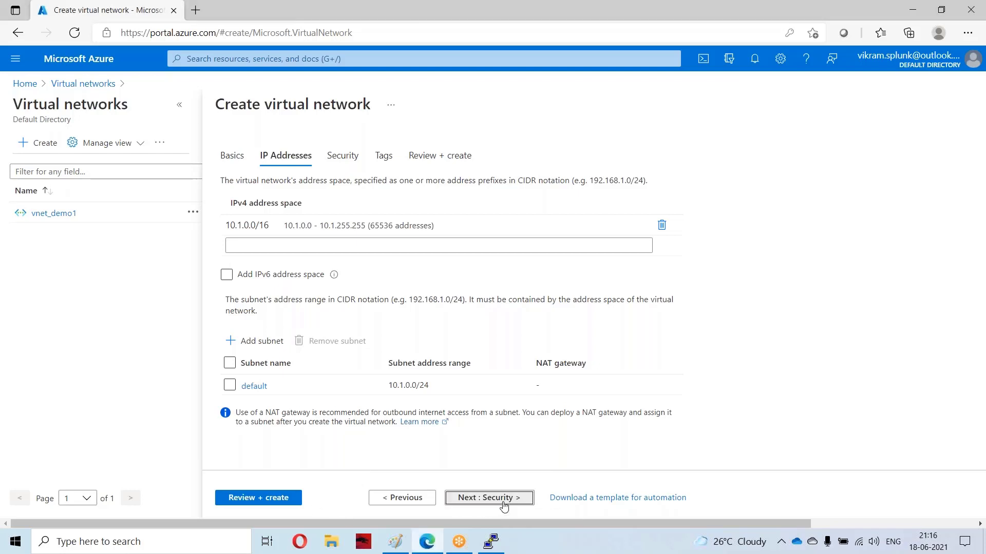
click(503, 500)
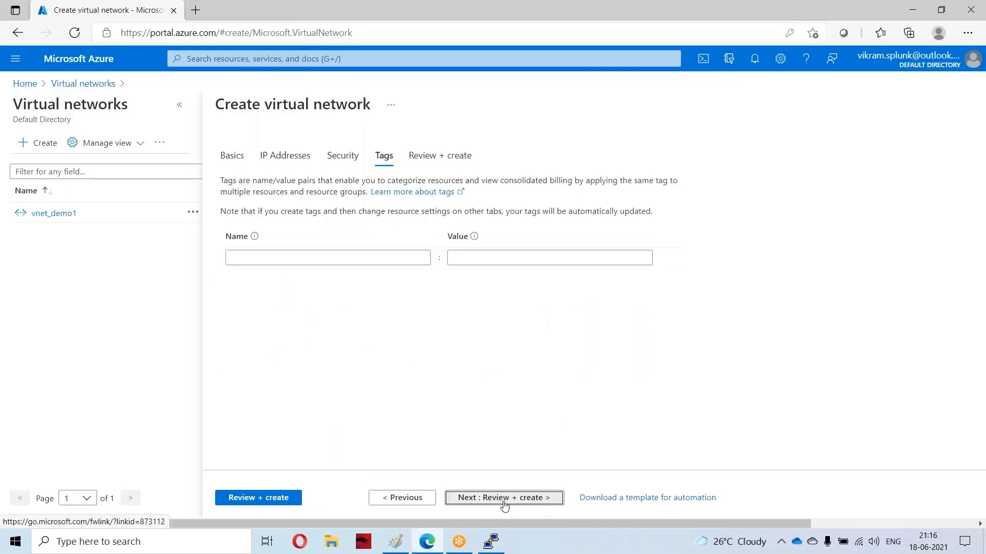
click(502, 500)
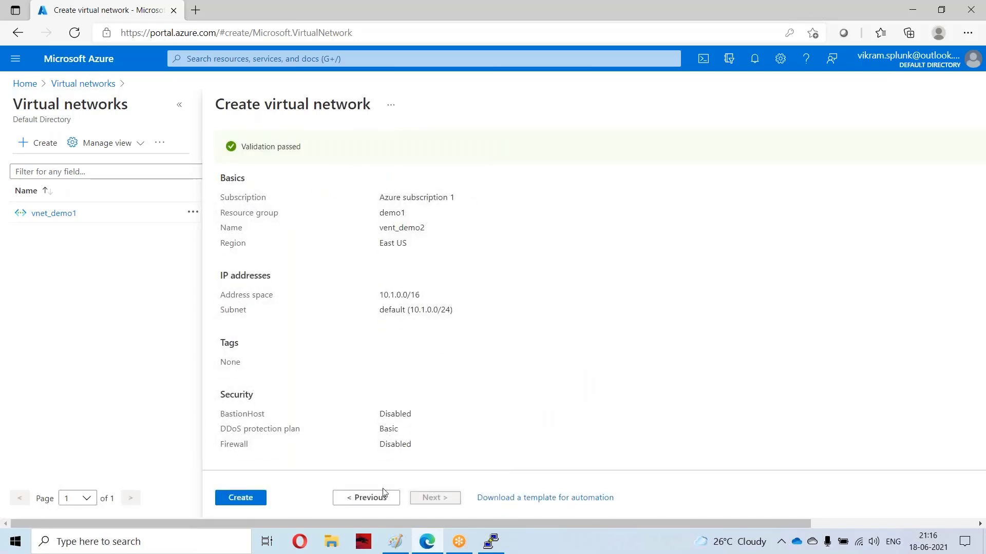
click(246, 499)
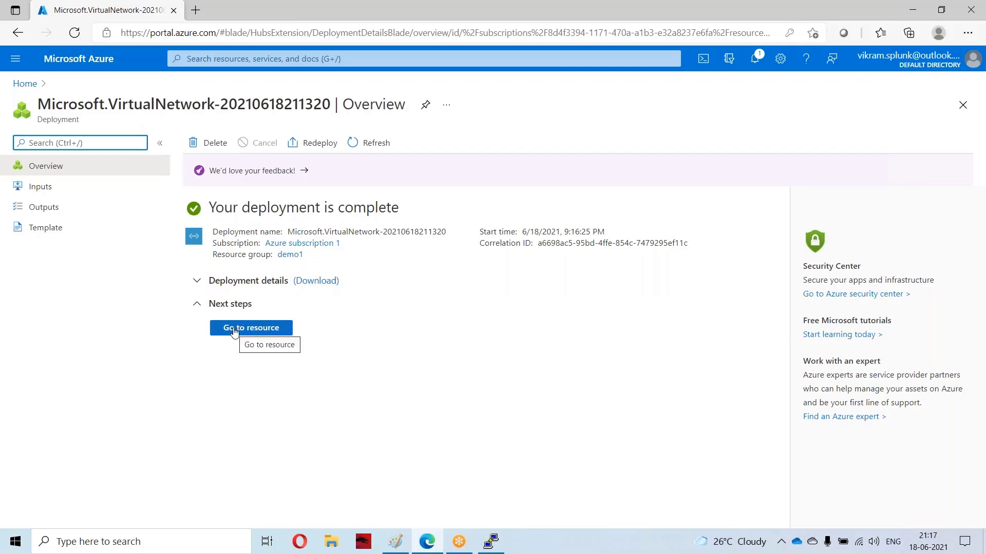
- Go from the portal home to the virtual machines list and start creating a new virtual machine
click(24, 83)
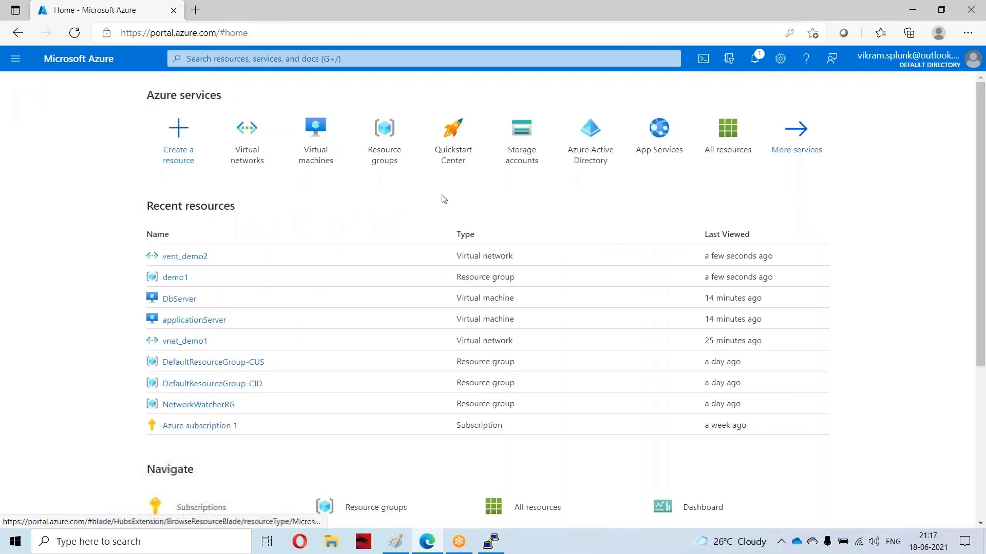
mouse_move(250, 146)
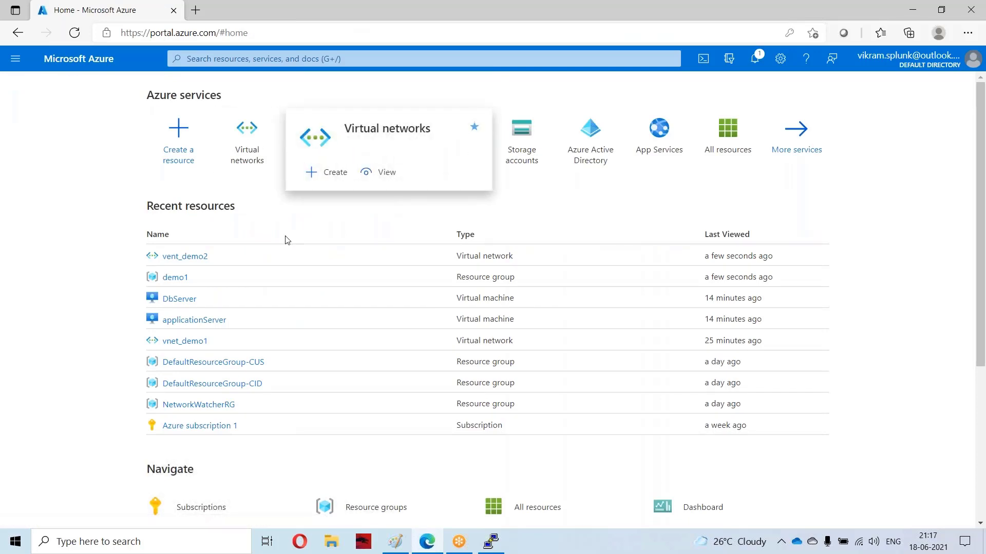
click(314, 134)
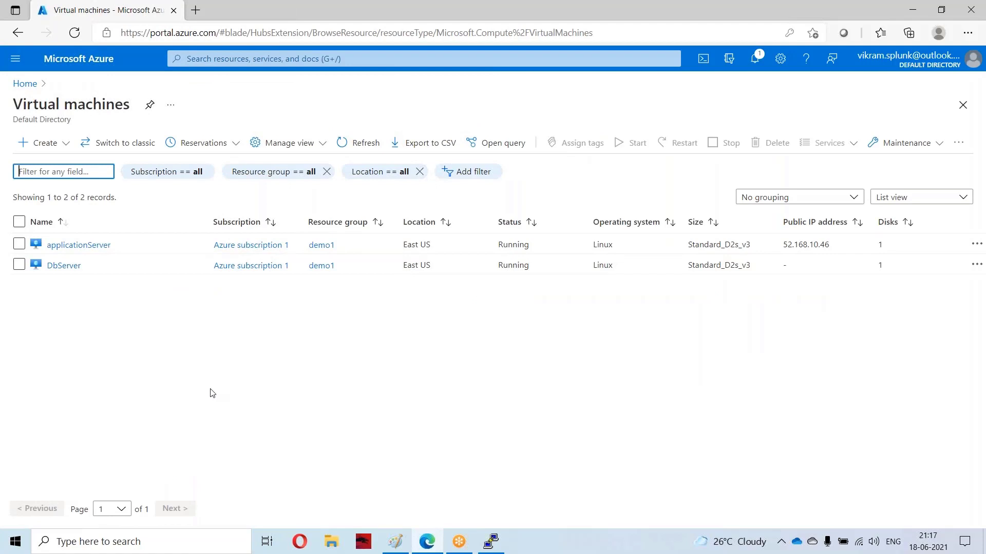
triple_click(18, 265)
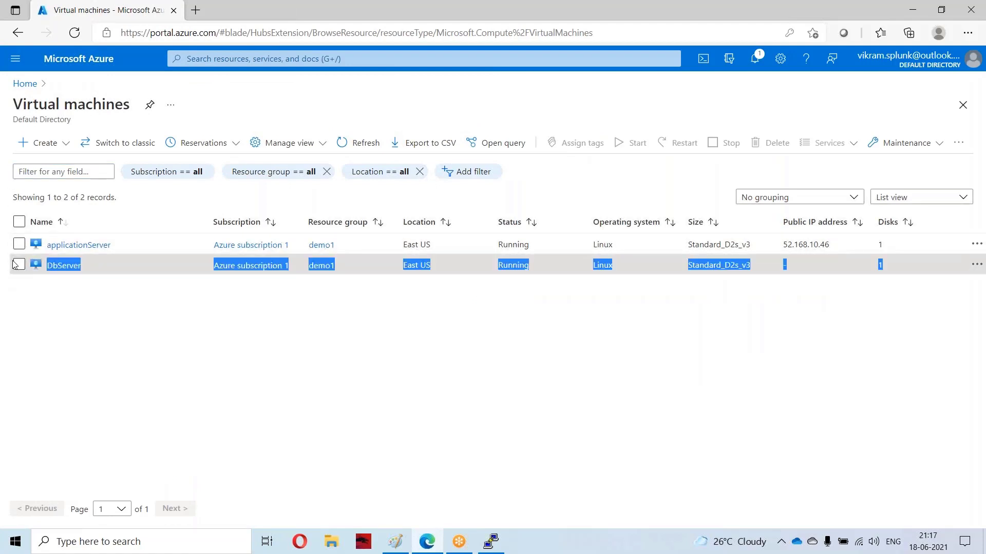
click(18, 265)
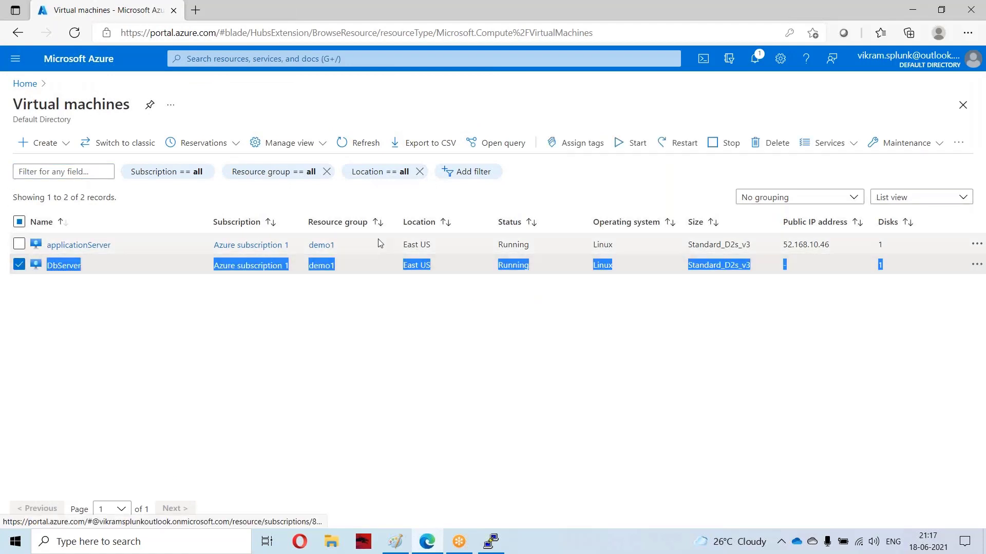
click(45, 146)
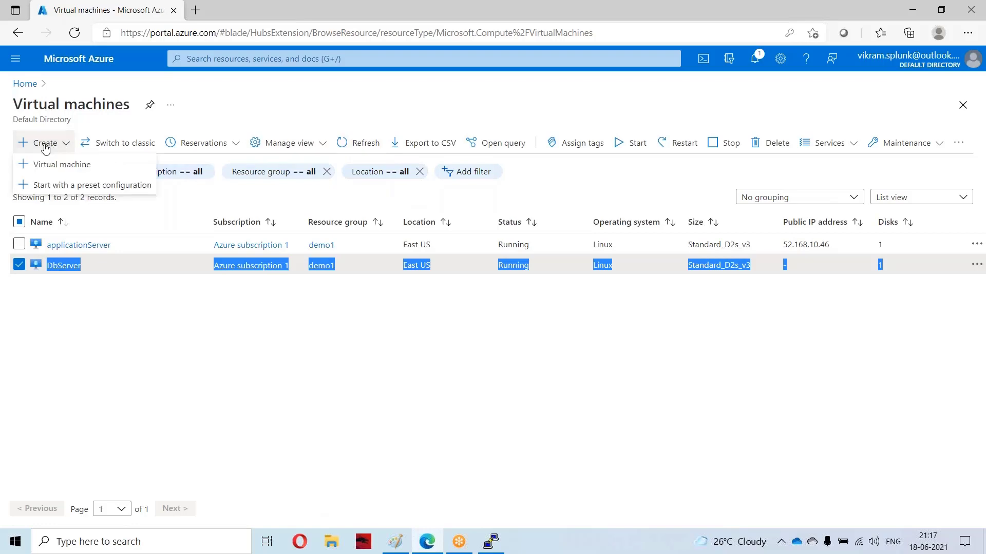
click(62, 165)
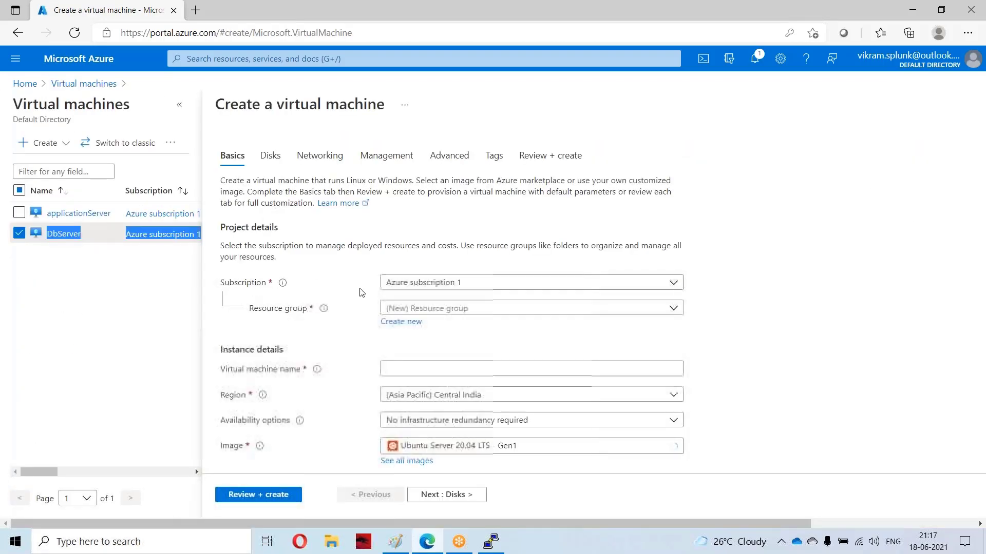
- Assign the new virtual machine to resource group demo1 and name it vent2appserver1
click(429, 311)
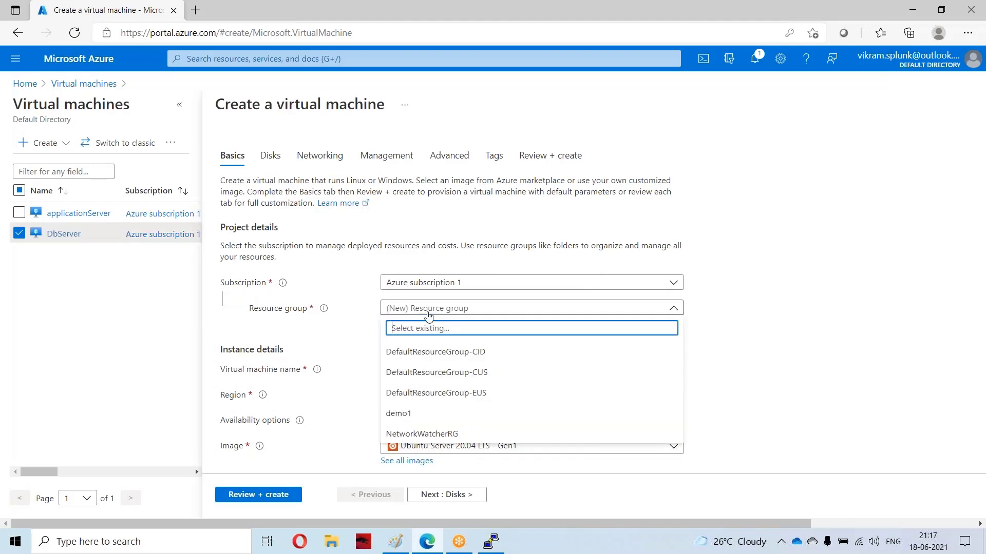
click(404, 415)
scroll(304, 351, down, 3)
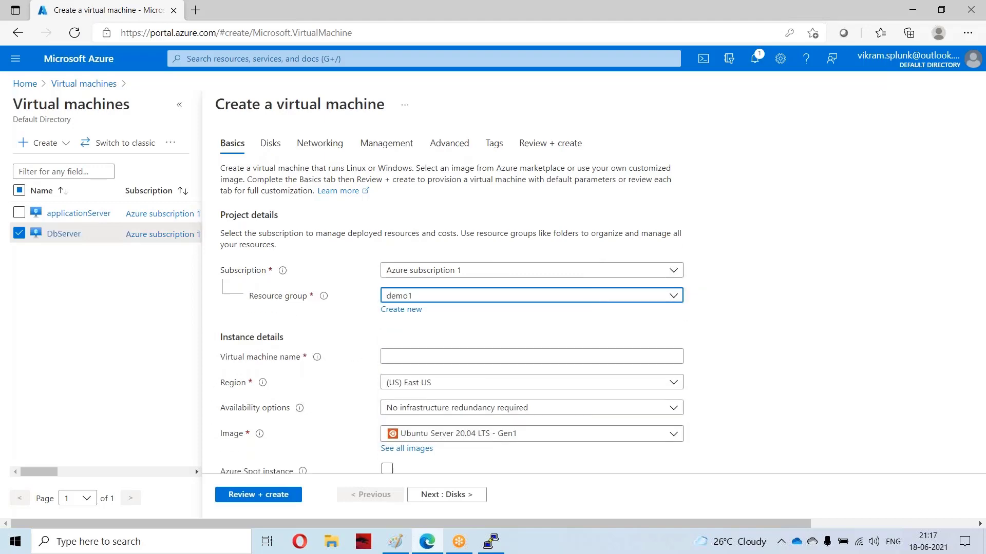
scroll(310, 364, down, 2)
click(410, 214)
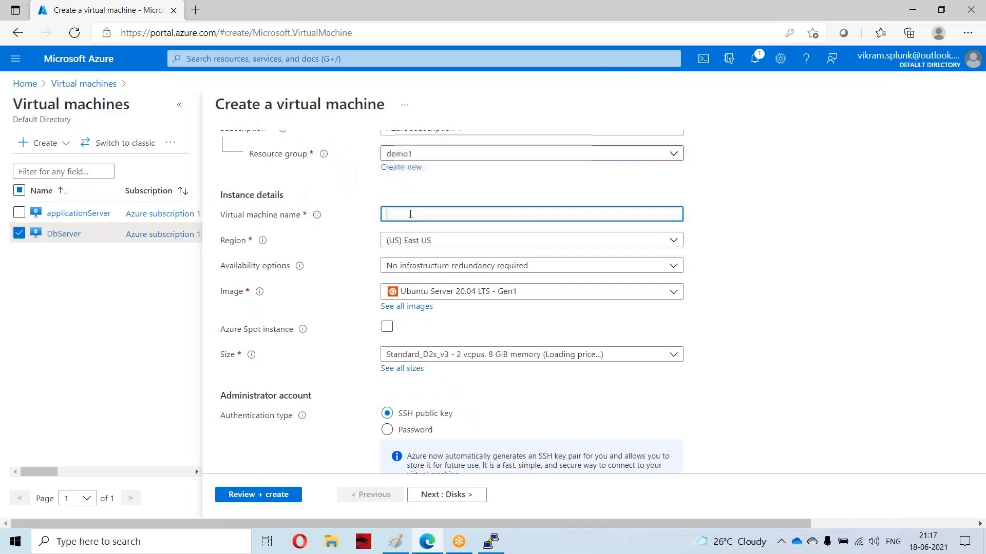
text(vent2appserver1)
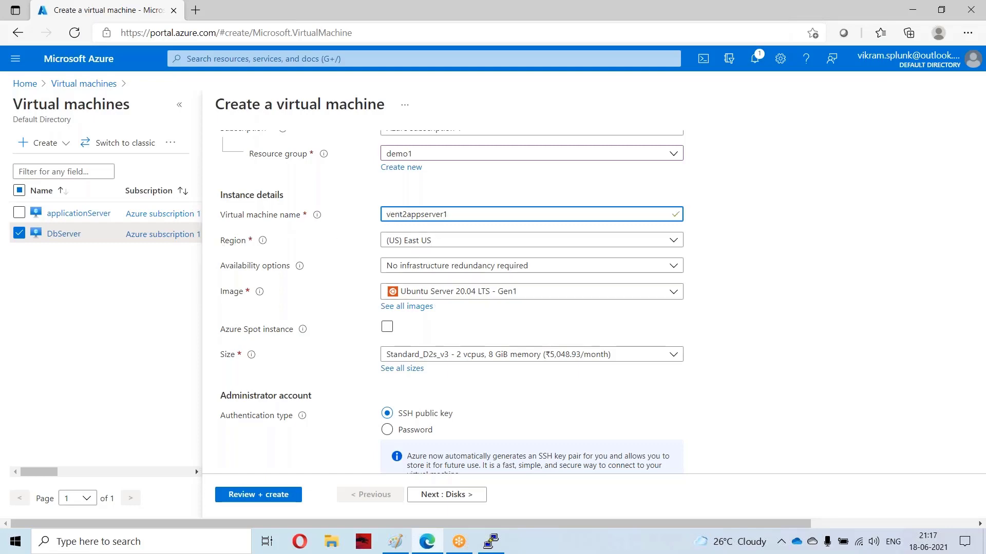
- Set the administrator account to password authentication with username testuser, and enter and confirm the account password
scroll(440, 305, down, 4)
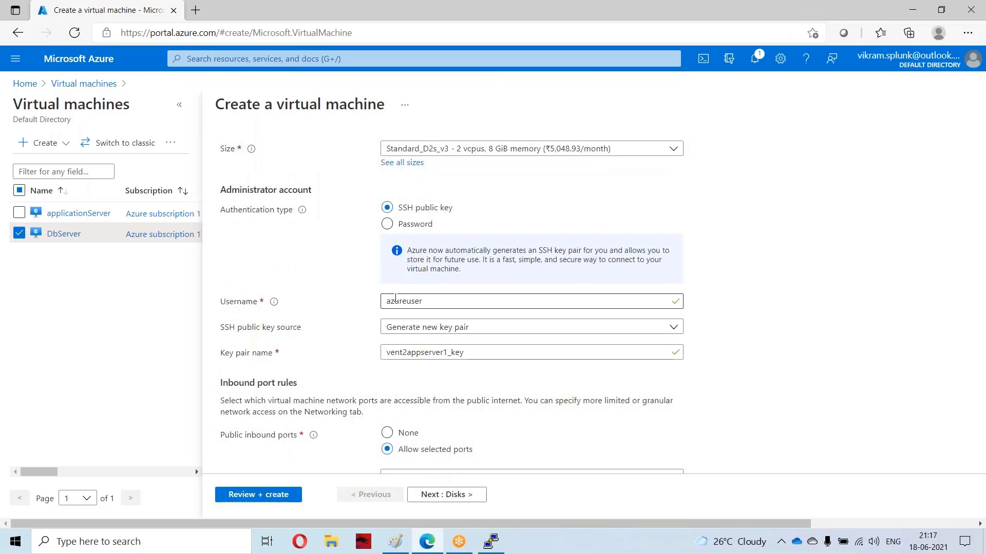
click(387, 224)
click(399, 253)
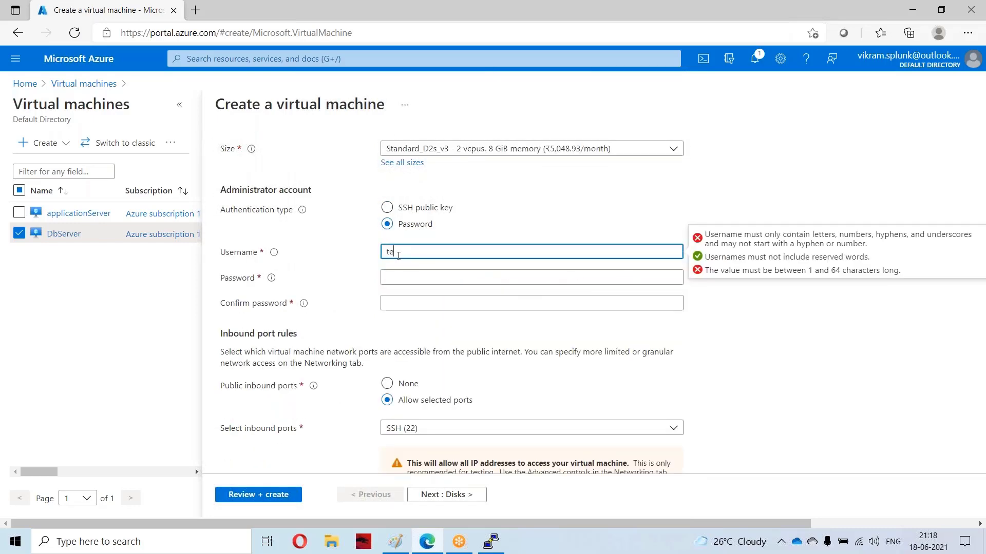
text(testuser)
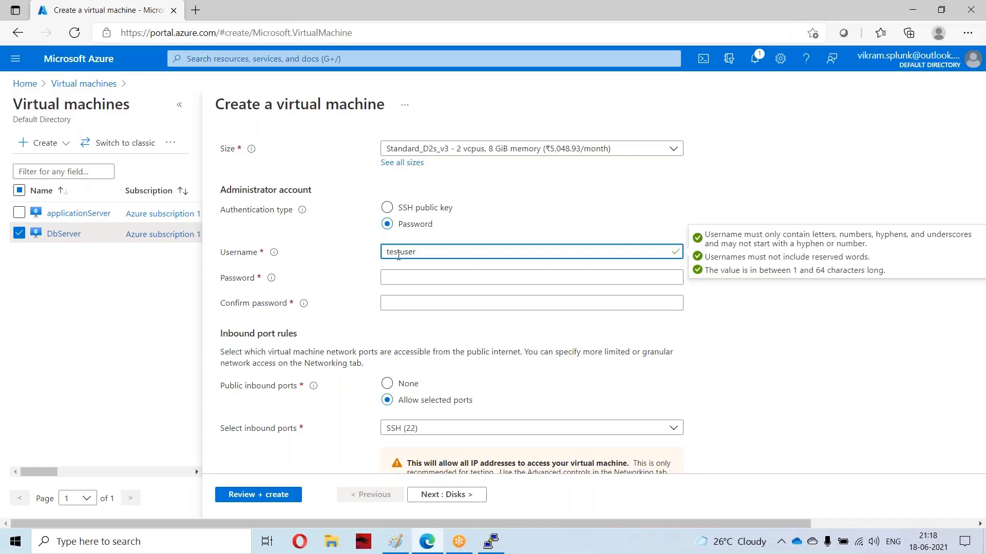
key(Tab)
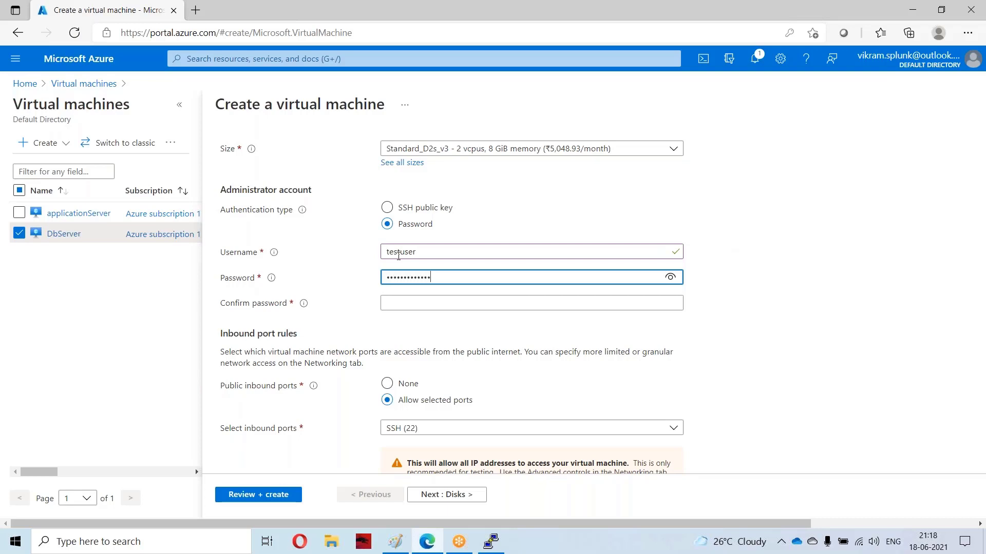
click(417, 304)
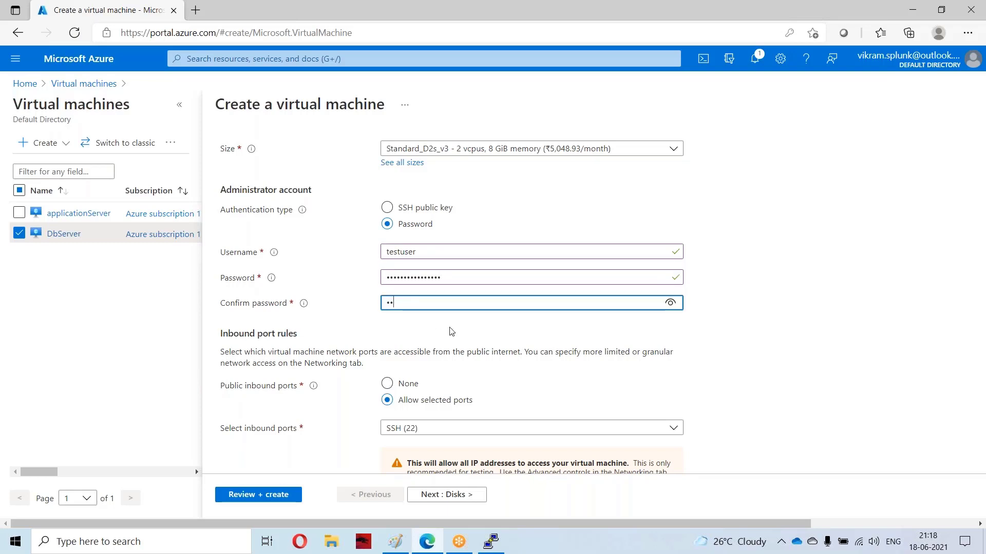
text(••••••)
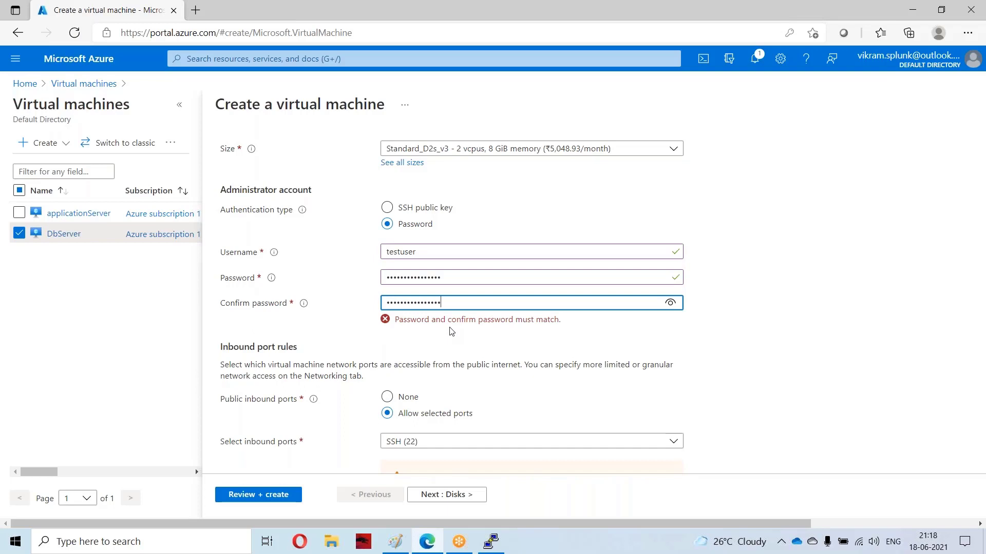
text(•)
- Keep SSH (22) as the allowed inbound port and proceed through the default disk options to the networking settings
scroll(422, 369, down, 1)
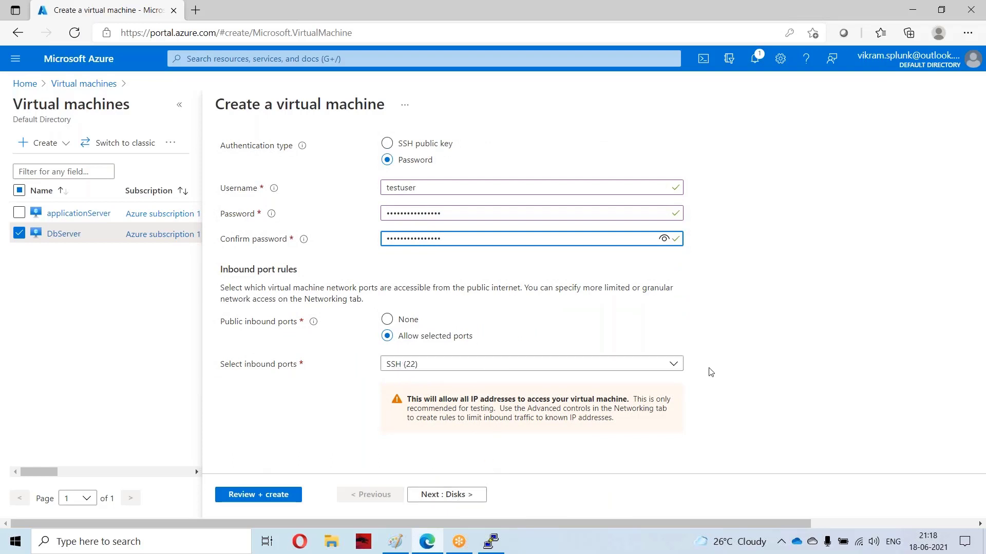
click(674, 365)
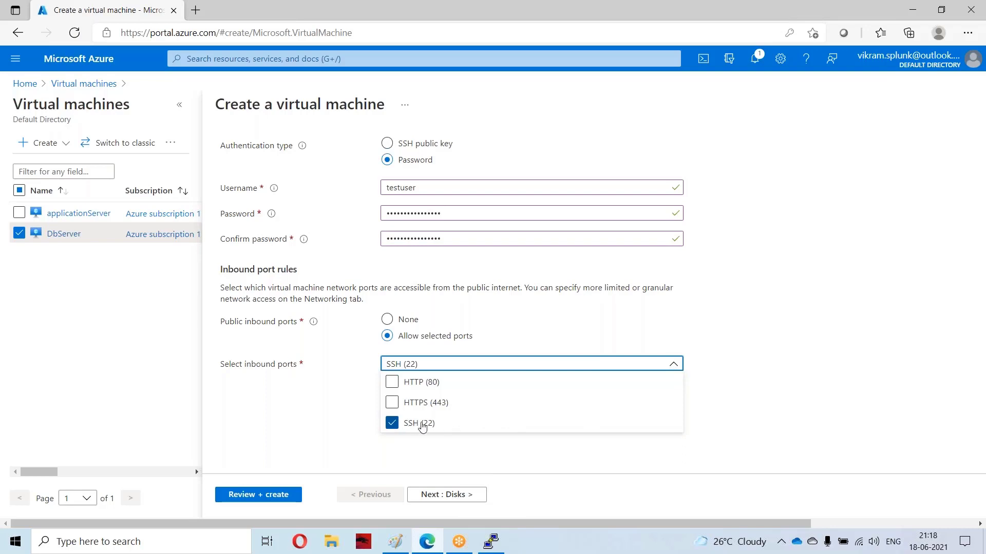
click(364, 425)
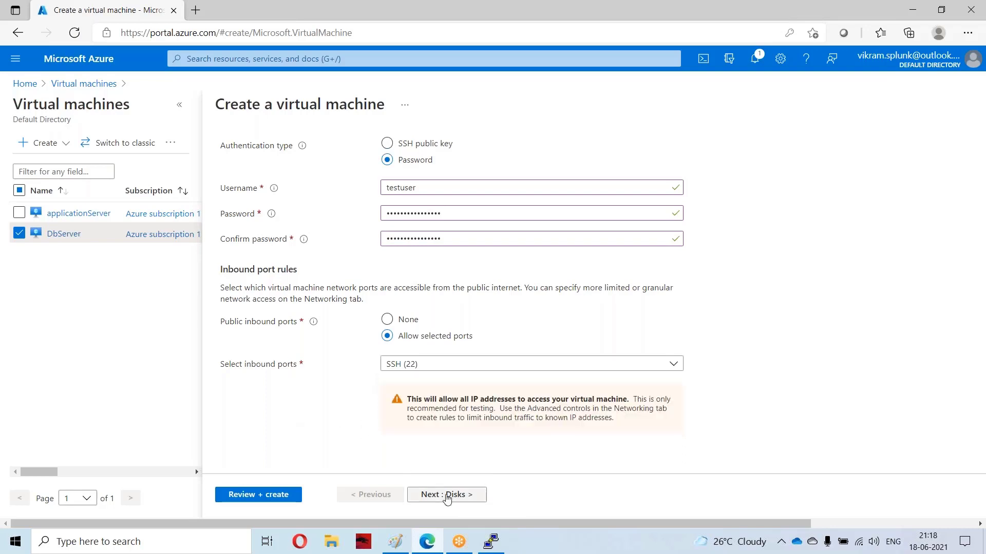
click(448, 495)
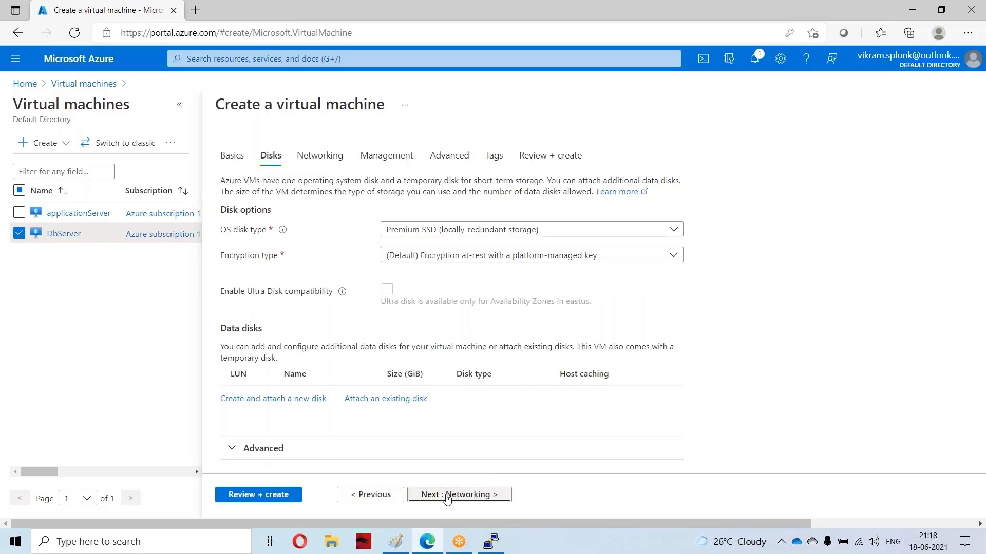
click(446, 495)
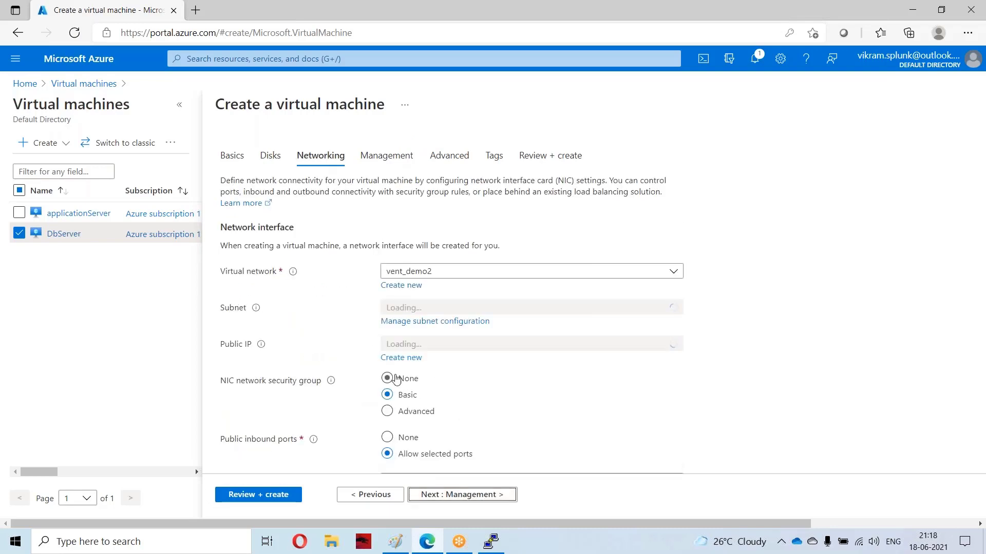
- Connect the virtual machine to vent_demo2 on the default (10.1.0.0/24) subnet, with public IP set to None
click(431, 308)
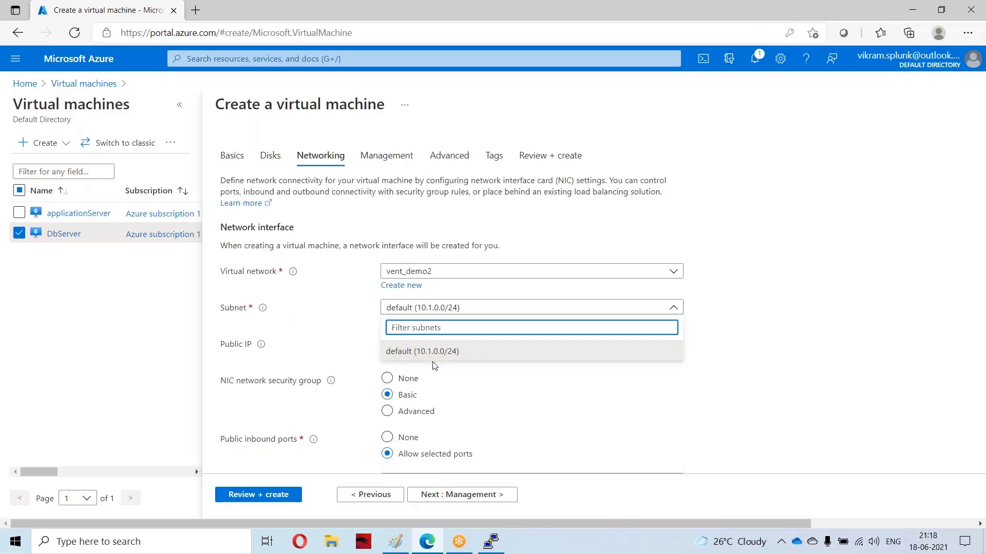
click(419, 352)
click(433, 270)
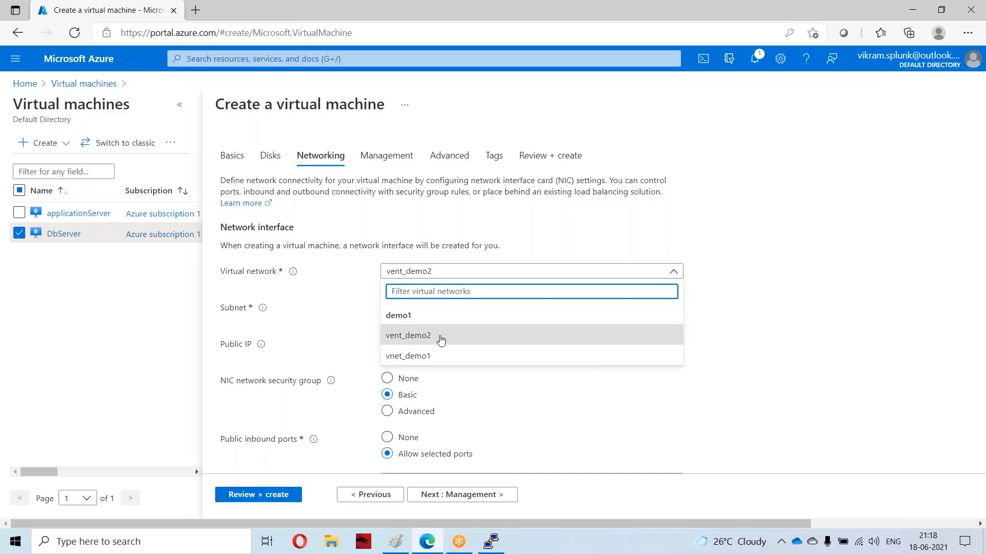
click(451, 340)
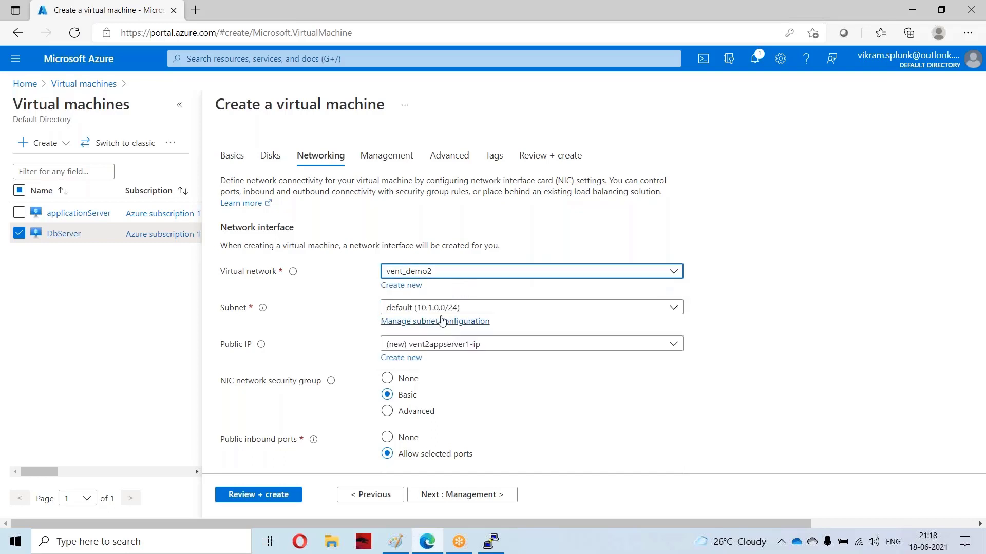
click(425, 307)
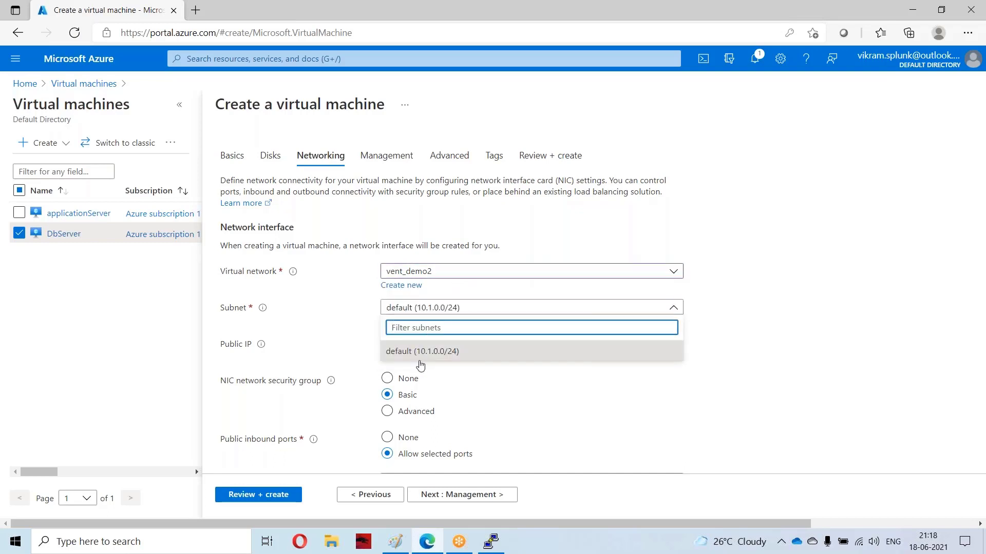
click(265, 332)
click(432, 349)
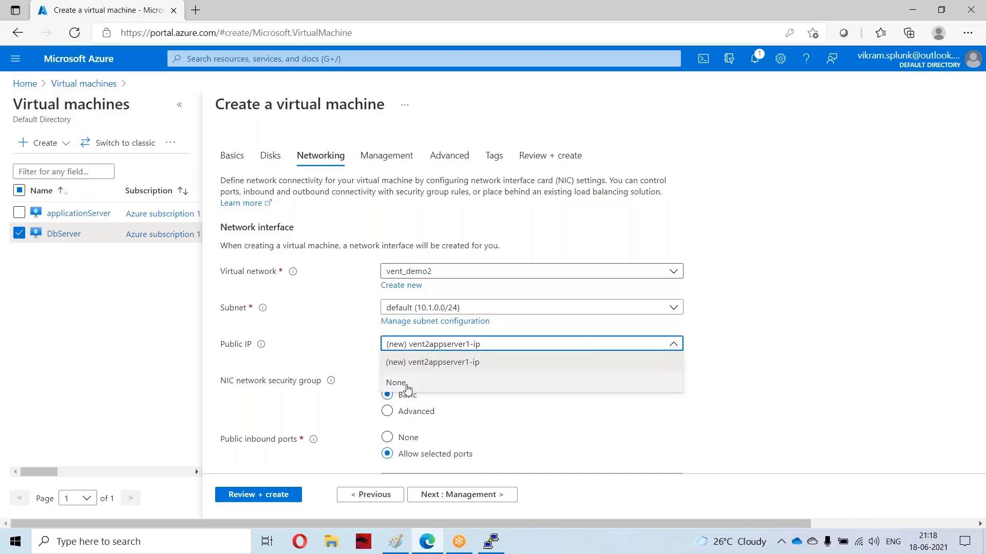
click(397, 381)
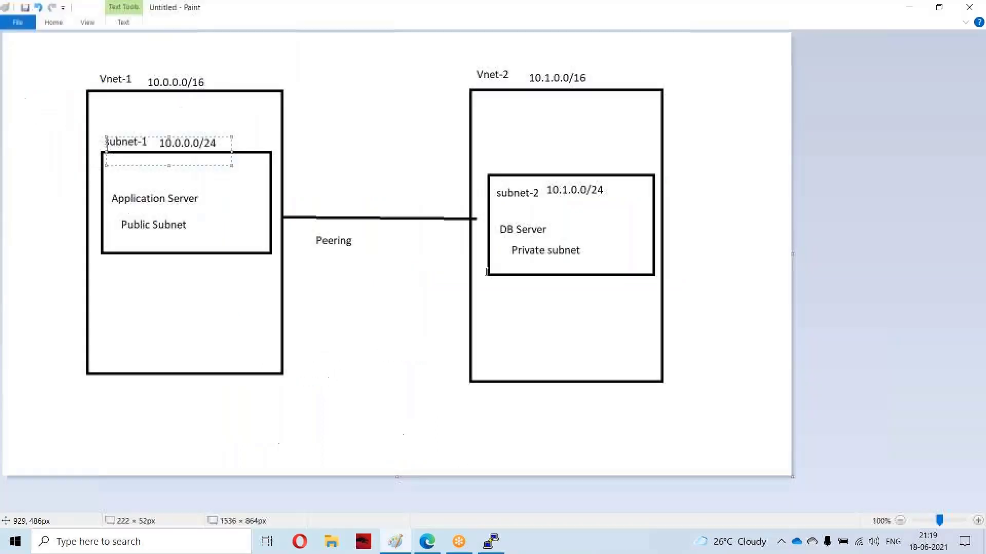
- Switch to Paint and examine the Vnet-1 and Vnet-2 peering diagram around the application server subnet
click(395, 541)
click(149, 184)
drag(179, 183, 305, 199)
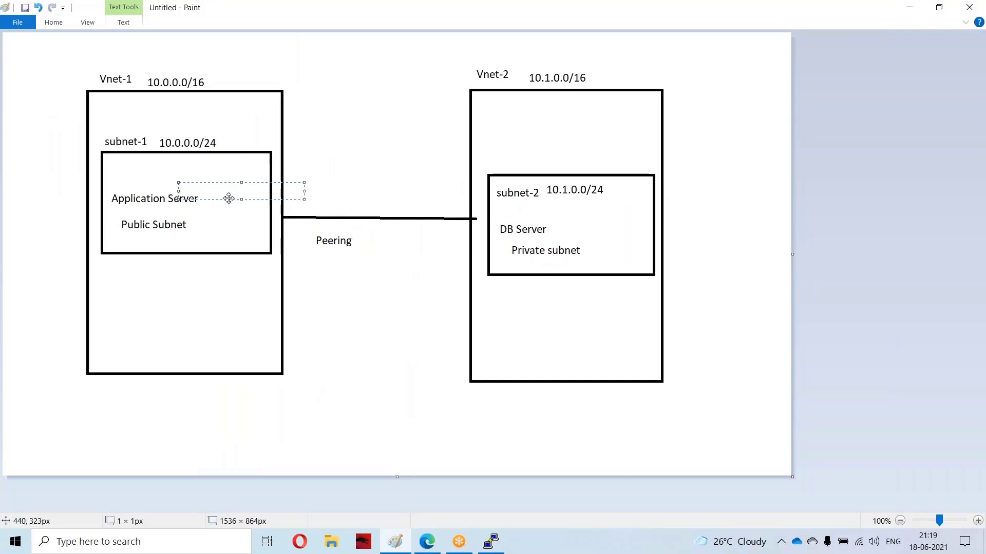
- Return to the Azure portal and proceed through the default Management, Advanced and Tags settings to the review page
click(447, 62)
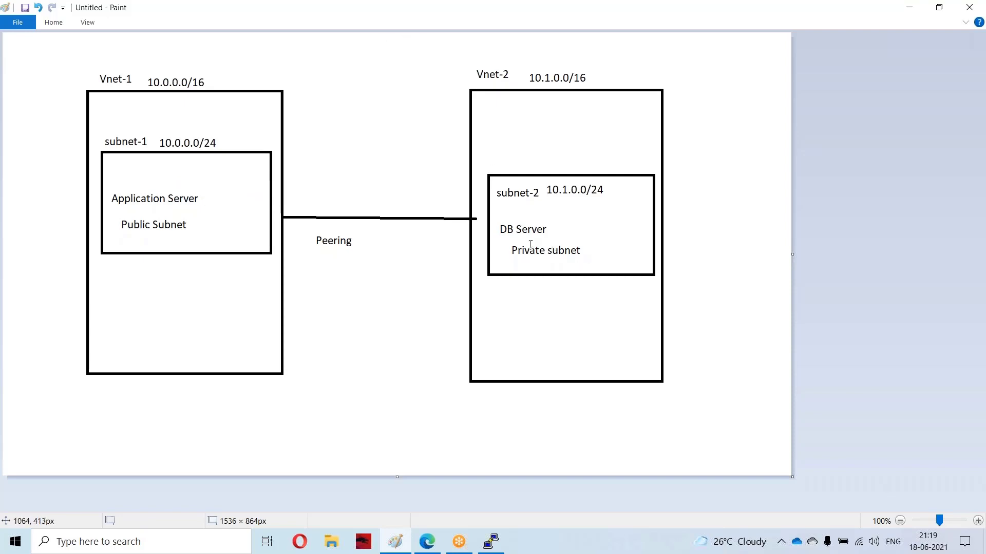
right_click(364, 7)
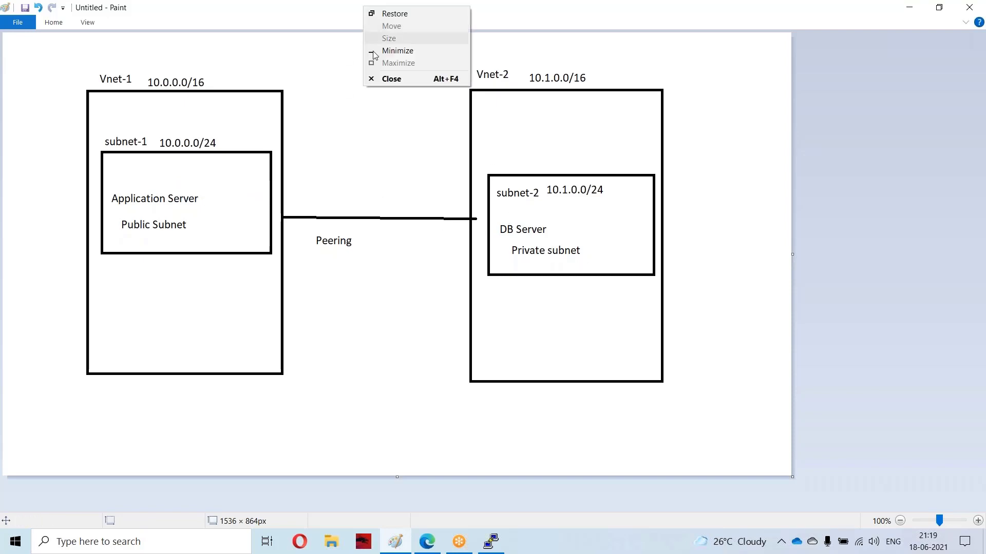
click(383, 49)
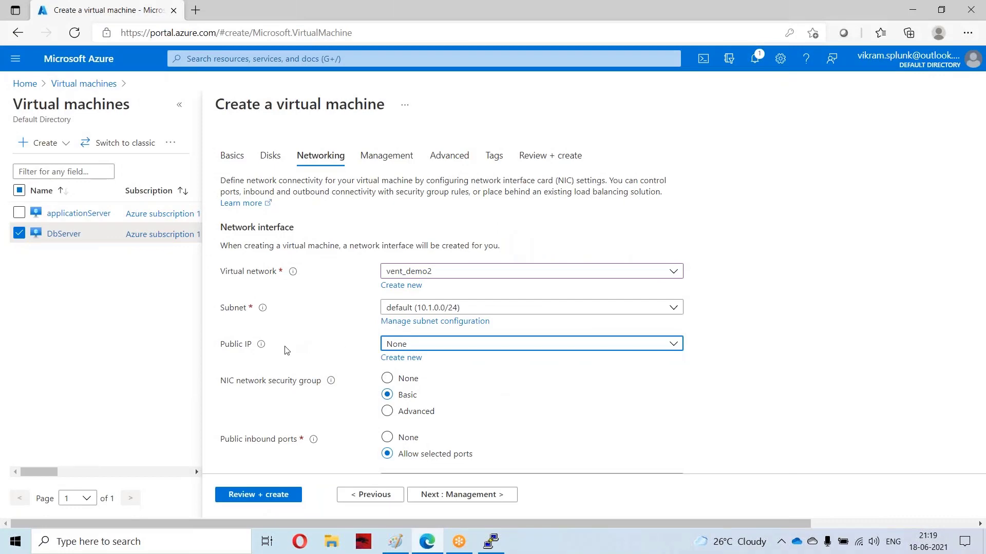
scroll(401, 447, down, 5)
click(483, 502)
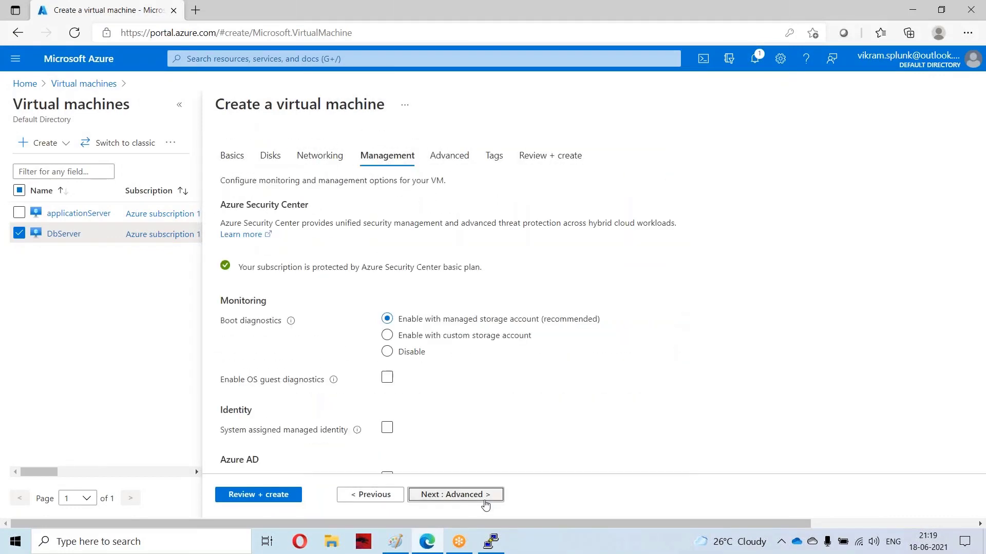
click(486, 502)
click(476, 502)
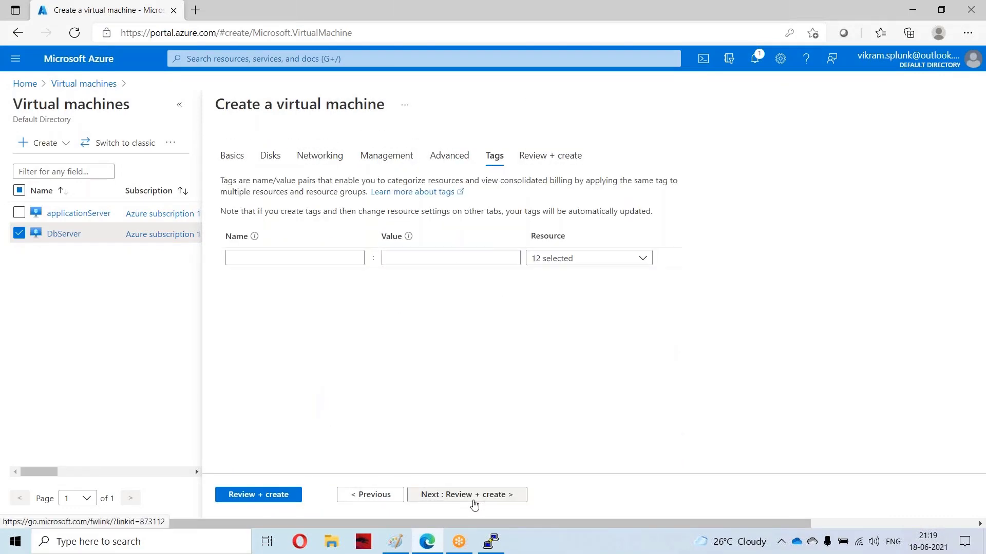
click(459, 502)
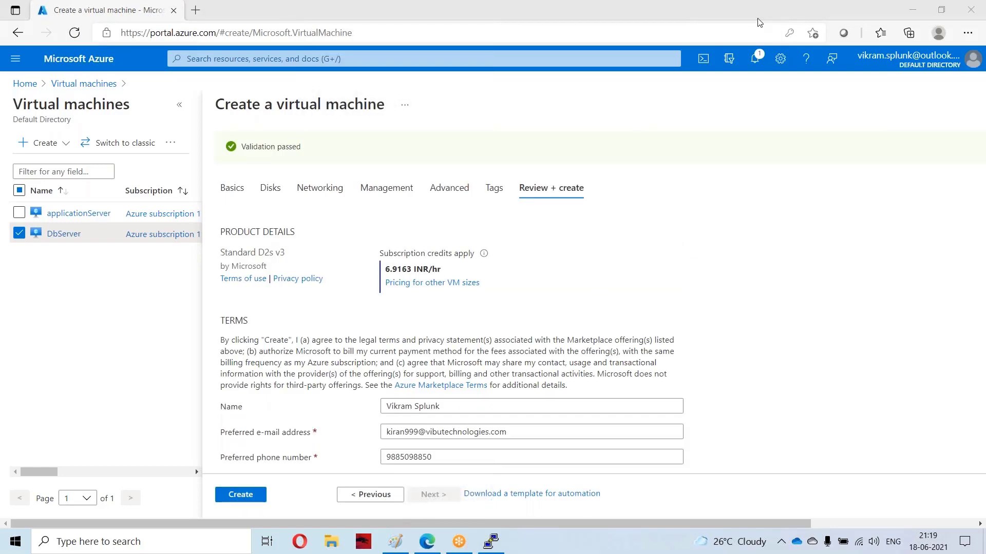
- Review the vent2appserver1 configuration summary and create the virtual machine
scroll(421, 328, down, 5)
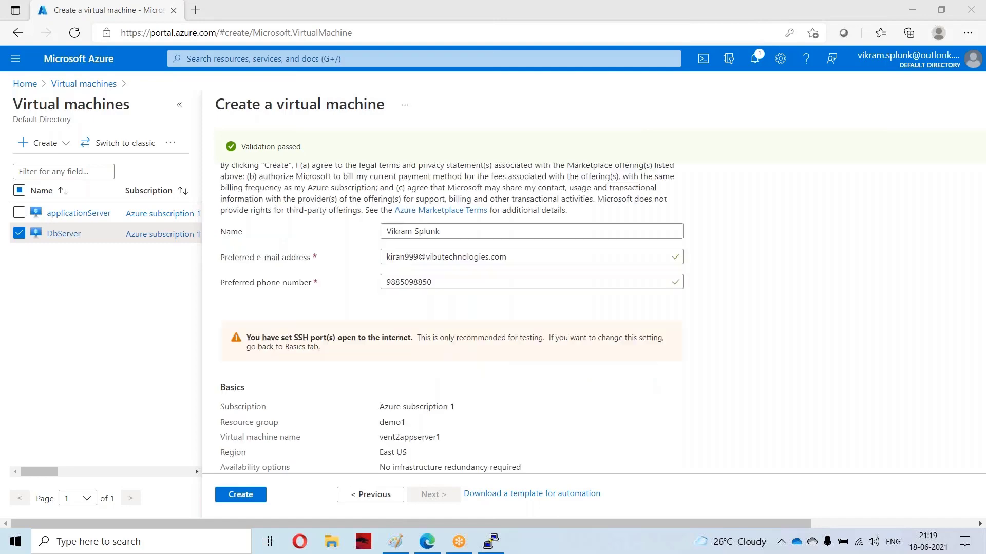
click(261, 495)
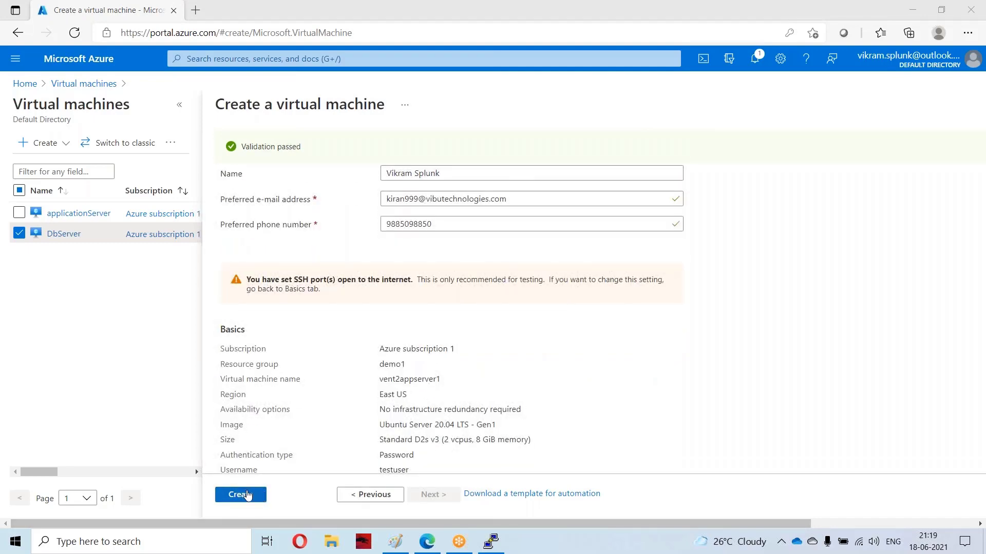
click(247, 495)
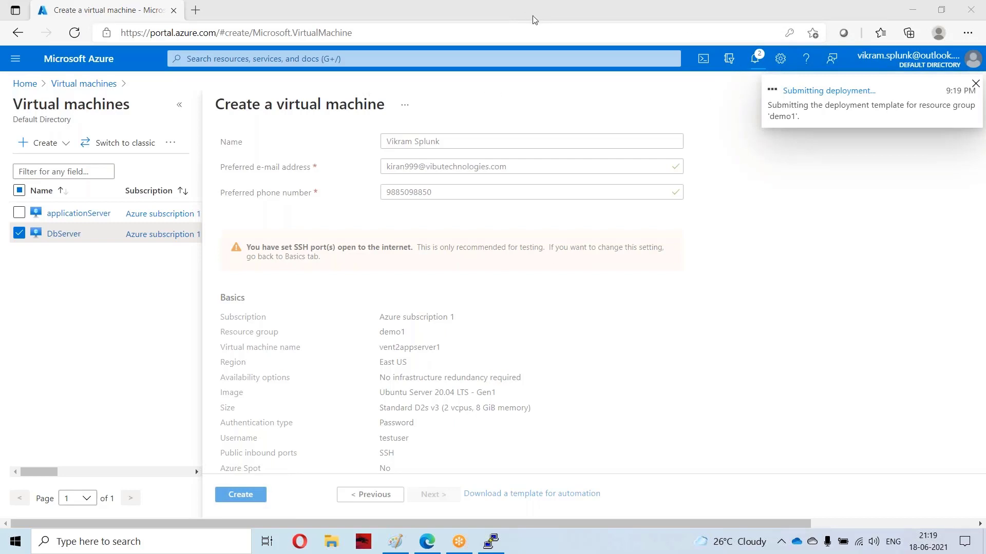
- Switch to the PuTTY session on applicationServer and list its network interfaces with the ip a command
right_click(327, 10)
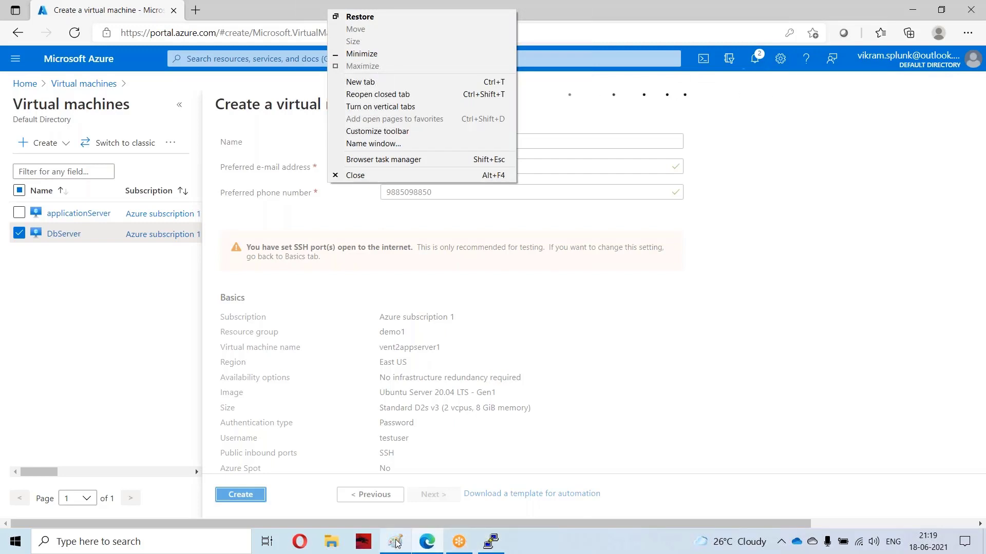
mouse_move(397, 543)
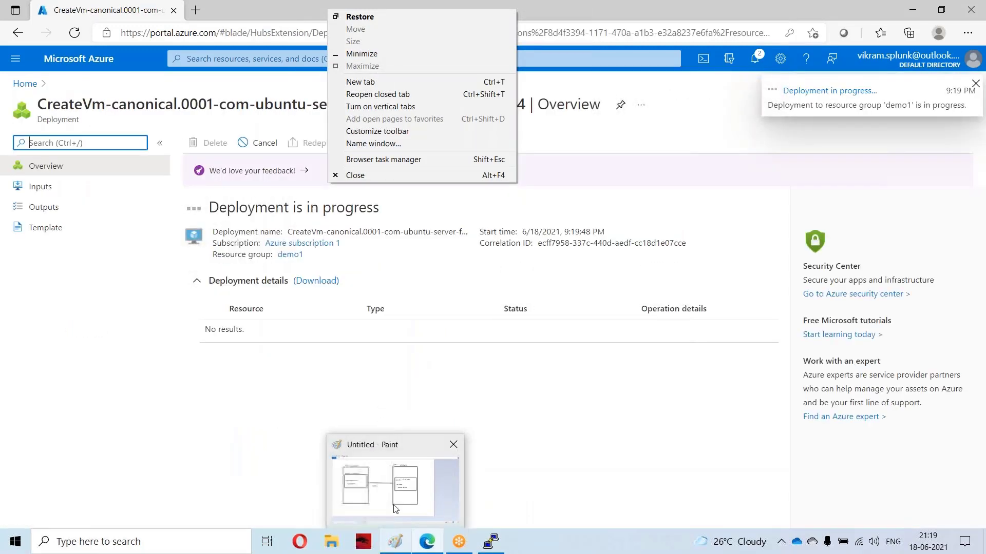
click(491, 542)
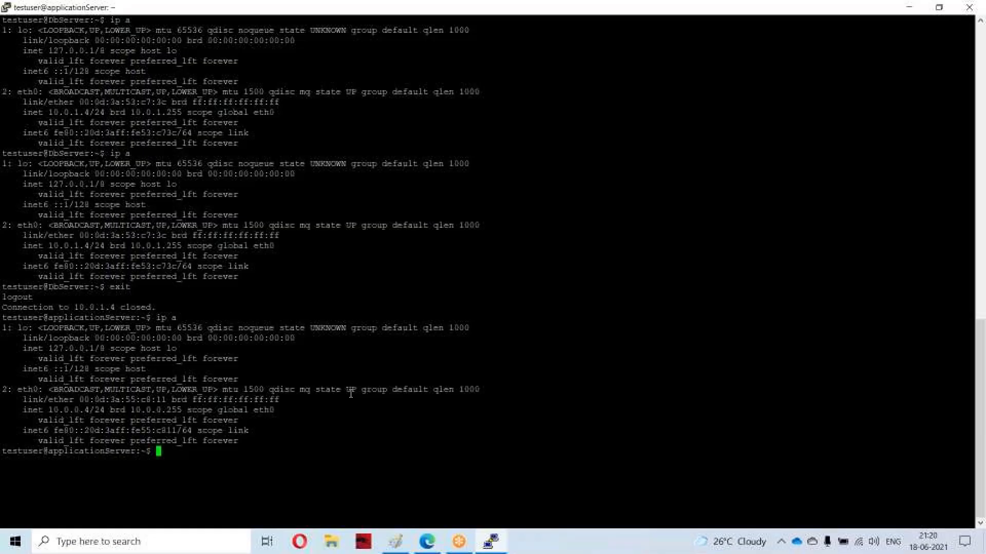
key(Return)
key(Return)
key(Return)
key(Return)
key(Return)
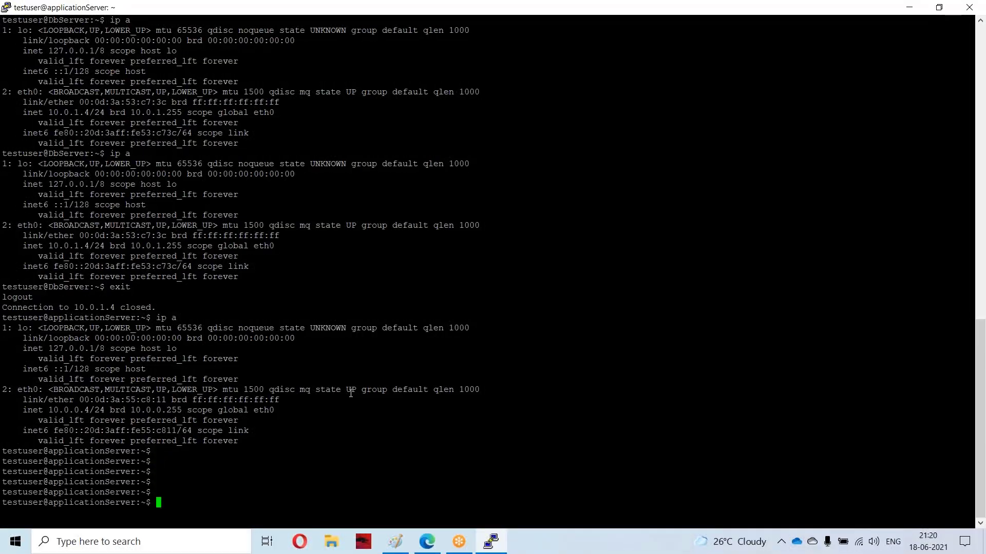
click(769, 20)
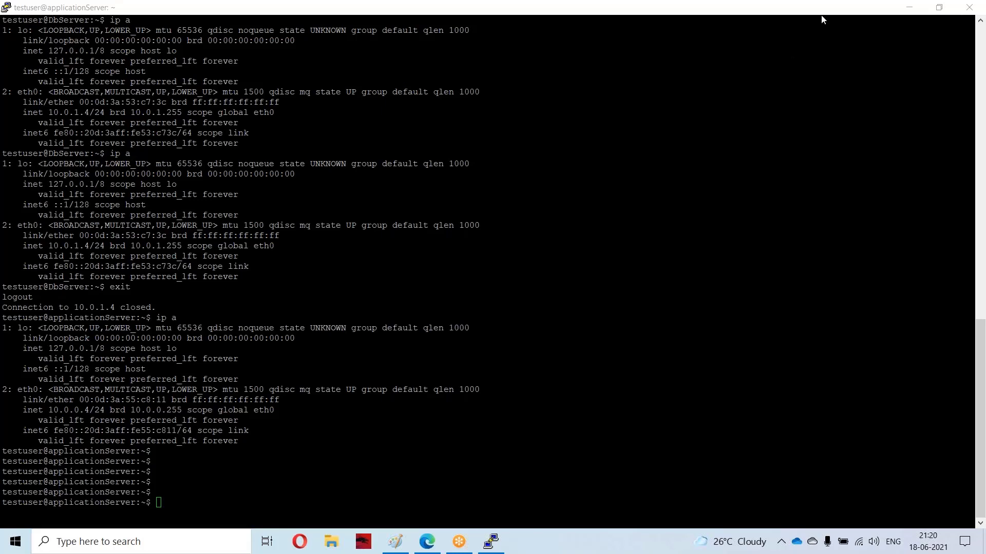
click(553, 271)
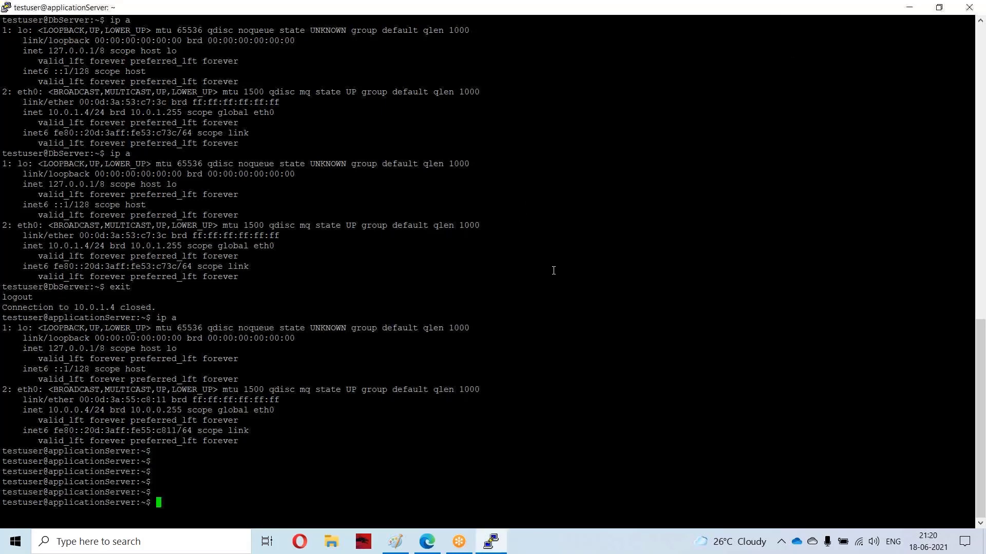
text(ip a)
key(Return)
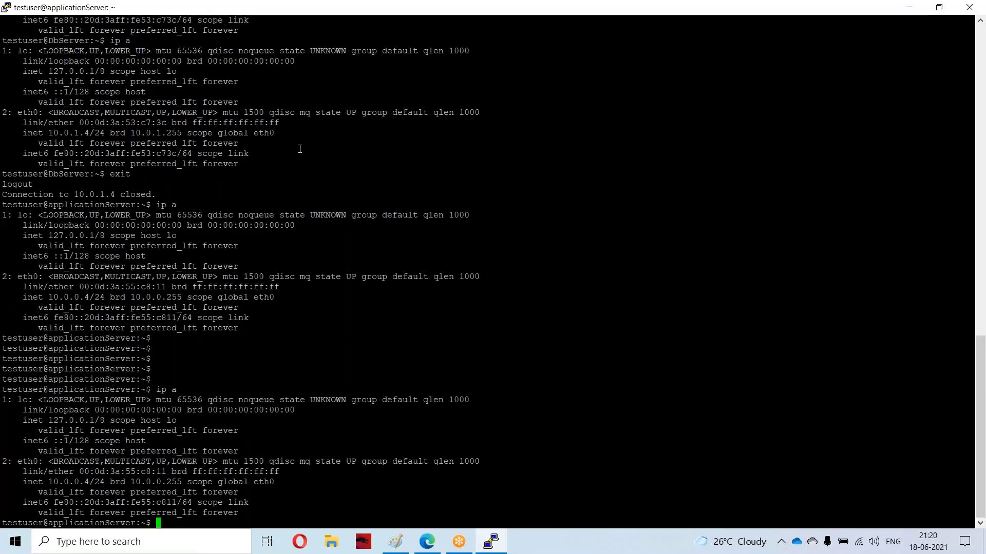
- Return to the Azure portal and dismiss the two older succeeded-deployment notifications, keeping the running deployment's entry
right_click(356, 10)
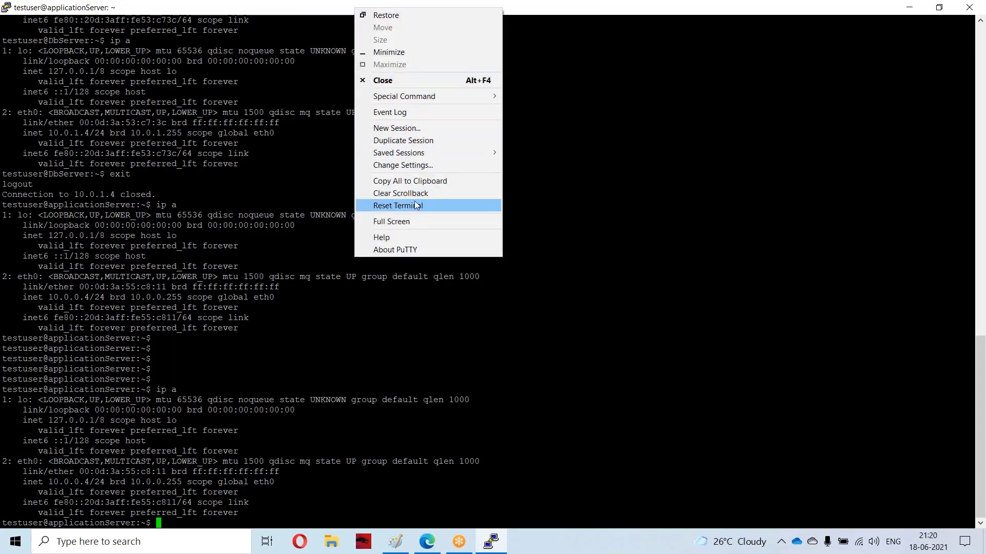
click(277, 11)
right_click(437, 5)
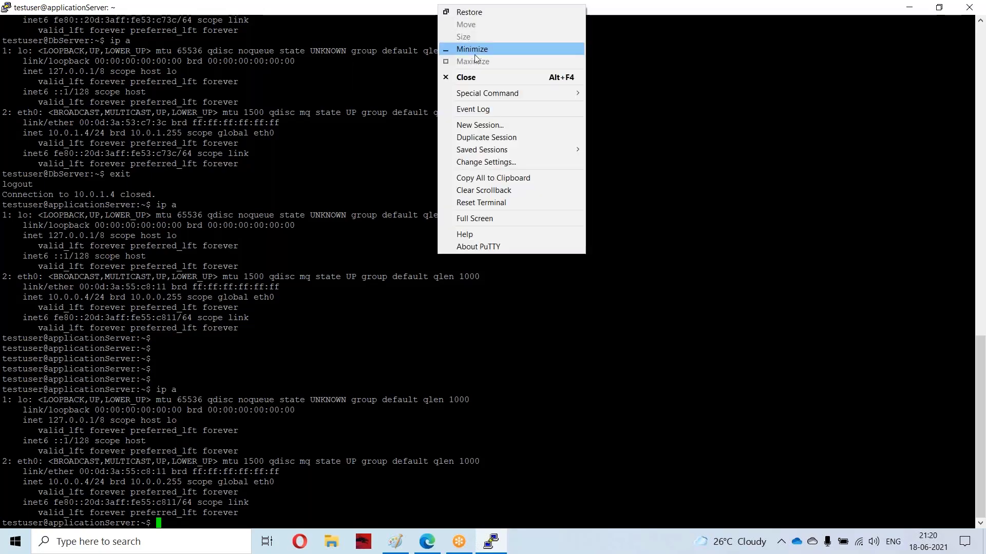
click(472, 49)
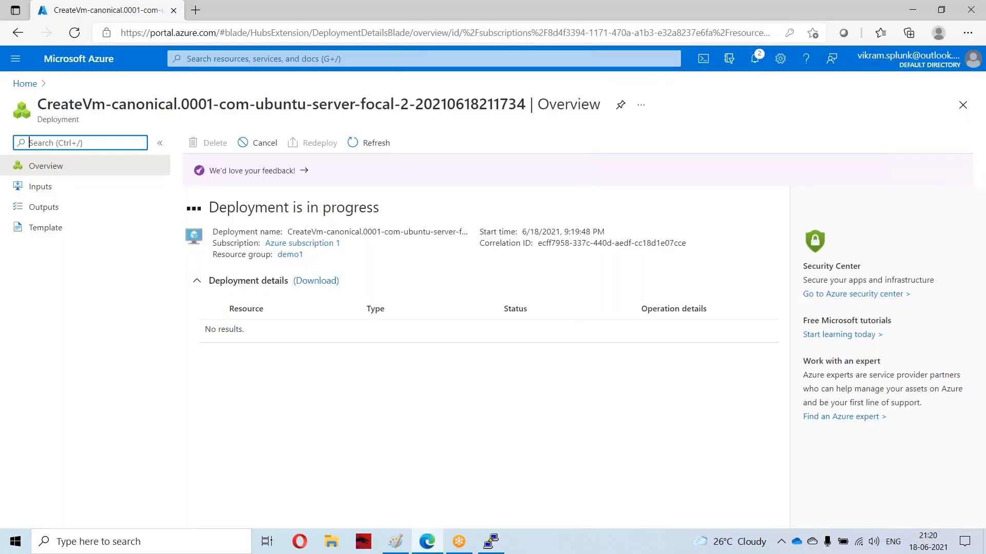
click(755, 58)
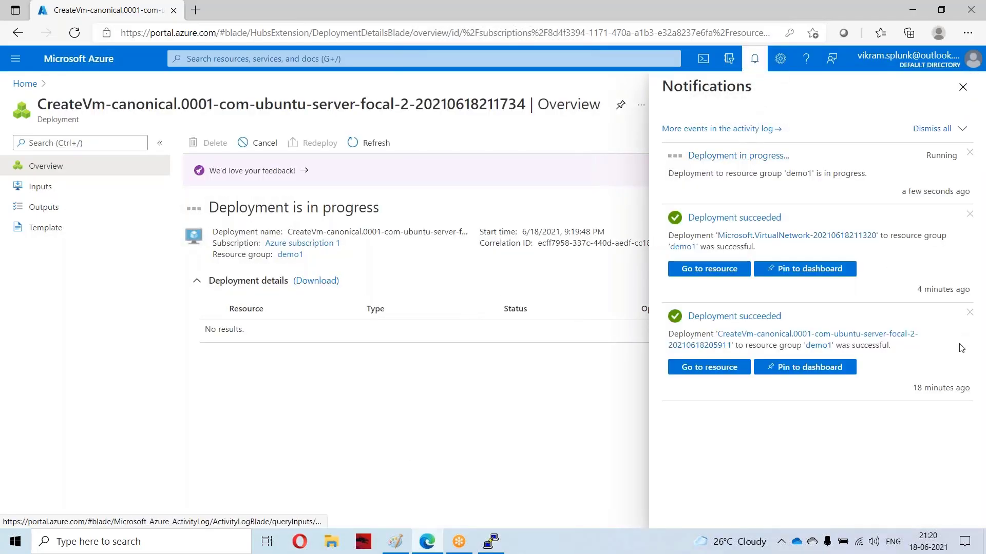
click(969, 313)
click(969, 214)
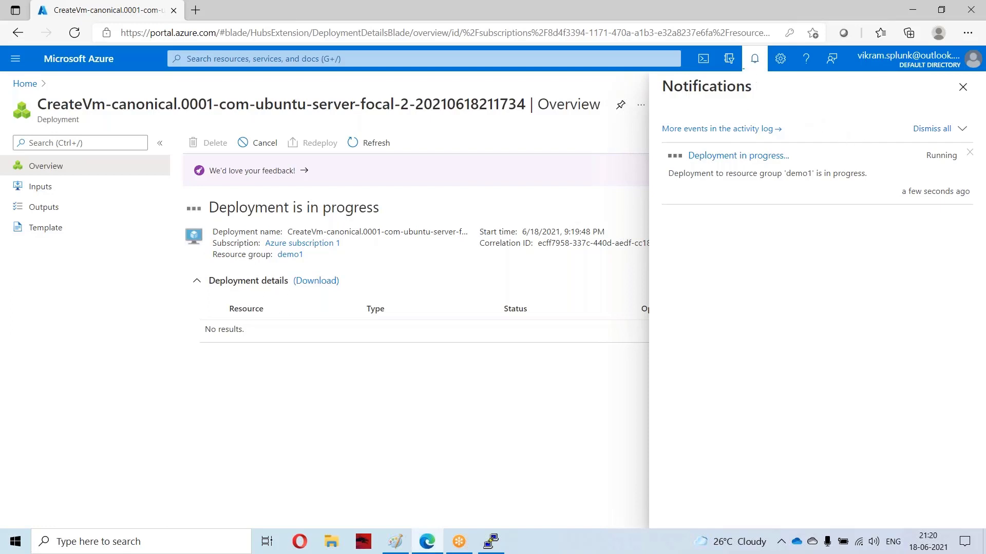
click(754, 60)
click(754, 60)
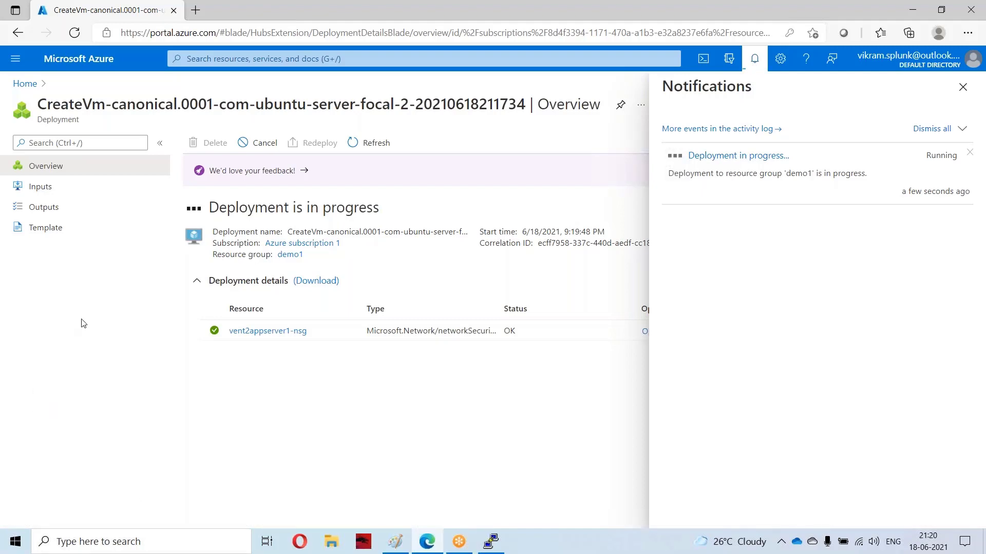
- Reload the deployment page and check the notifications for the virtual machine deployment's progress
right_click(151, 11)
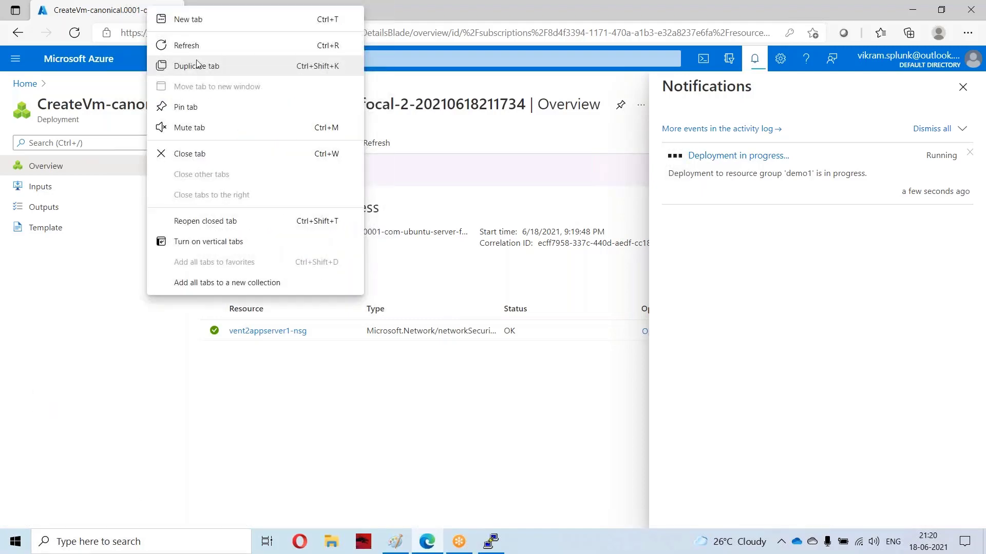
click(194, 44)
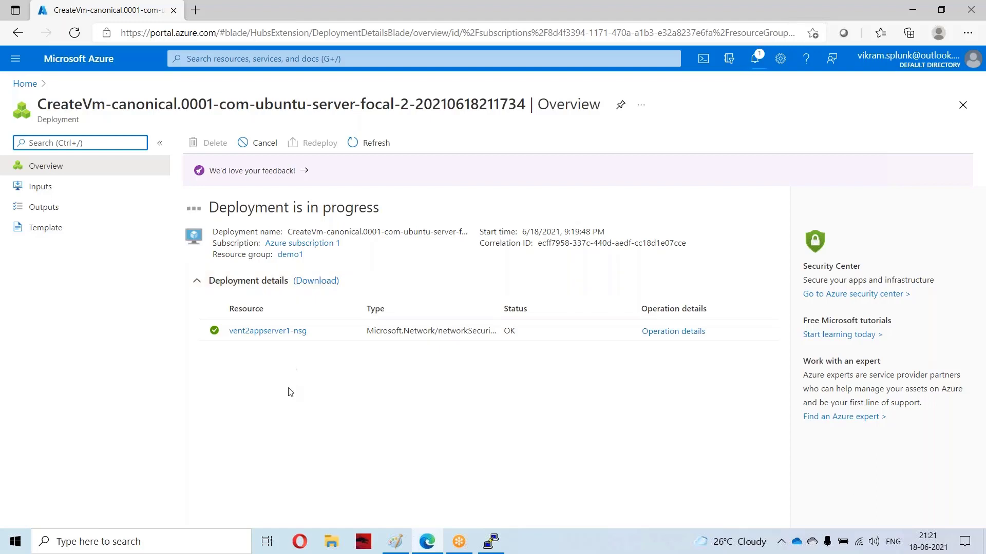
click(779, 60)
click(757, 62)
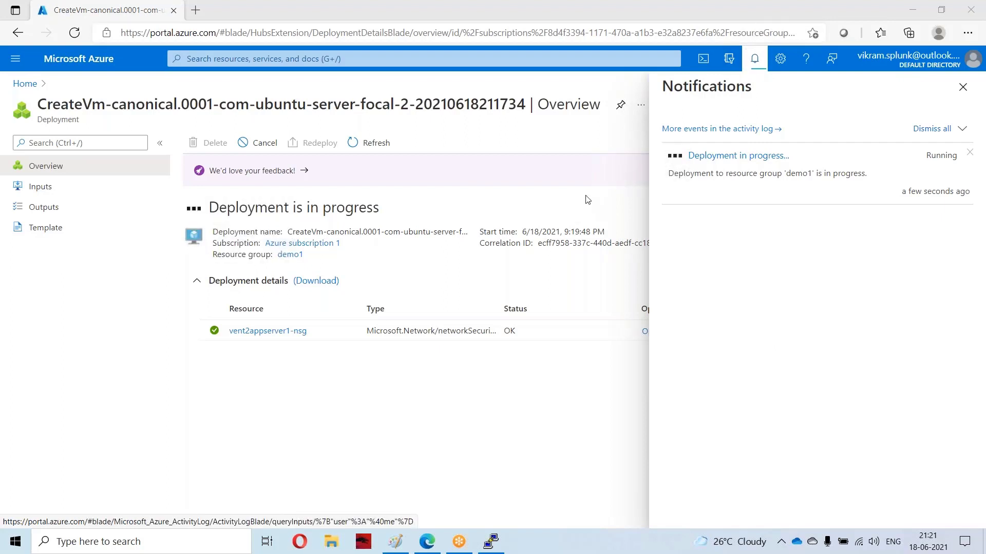
click(572, 176)
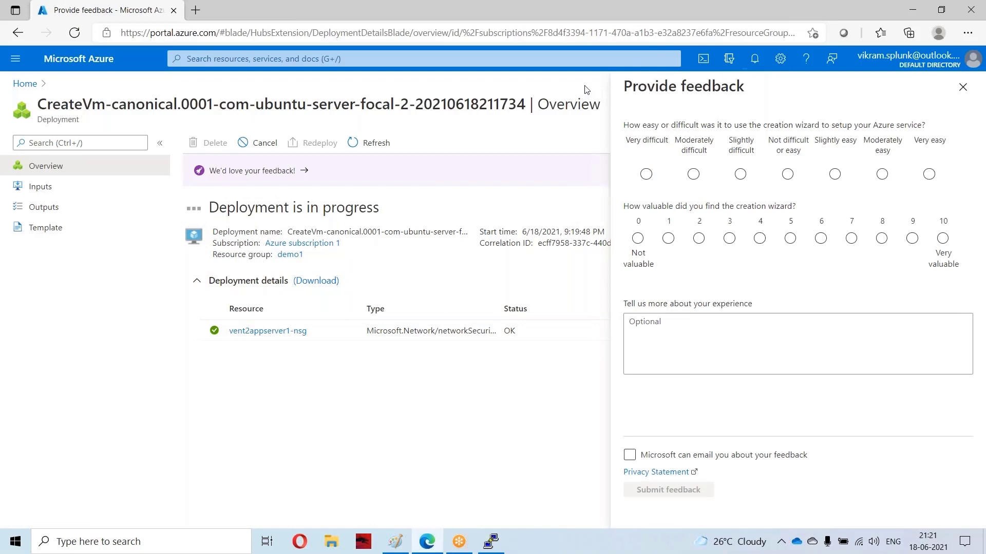
click(962, 87)
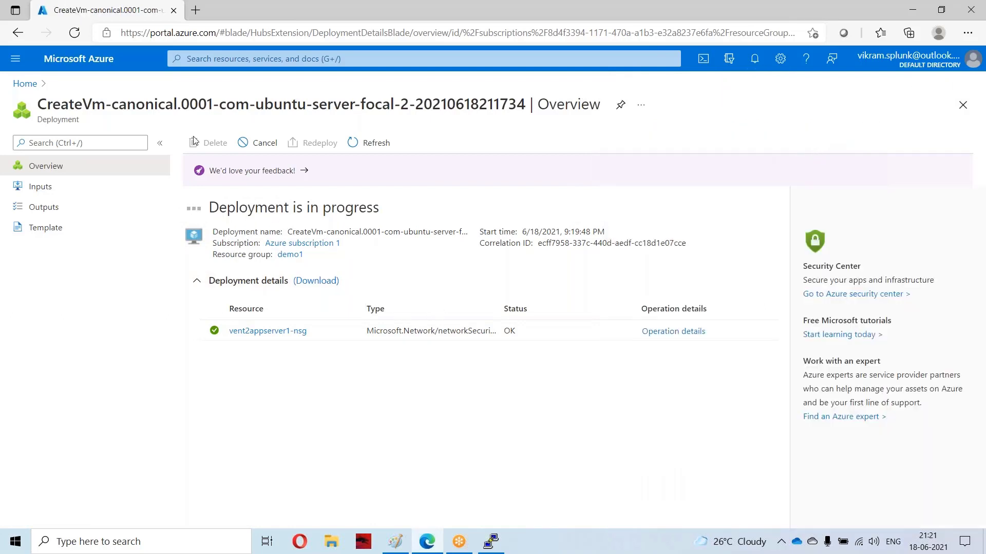
- Open the virtual machines list and refresh it repeatedly, with the notifications shown, to check for the new virtual machine
click(24, 86)
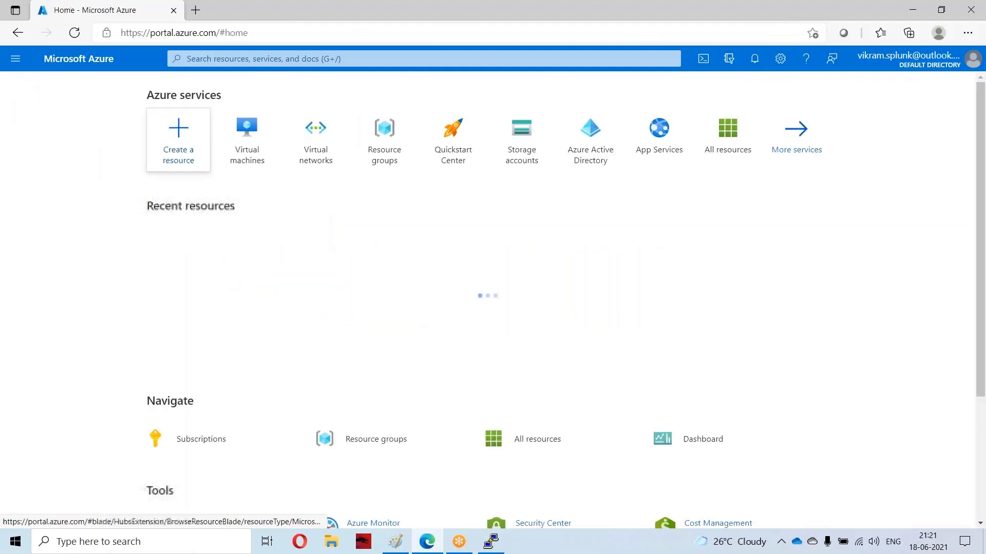
click(252, 140)
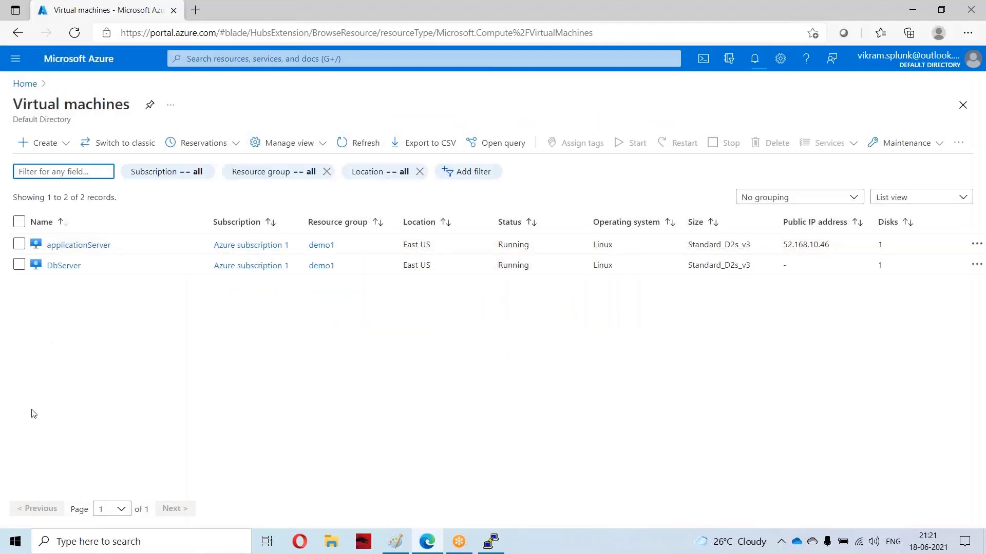
click(754, 61)
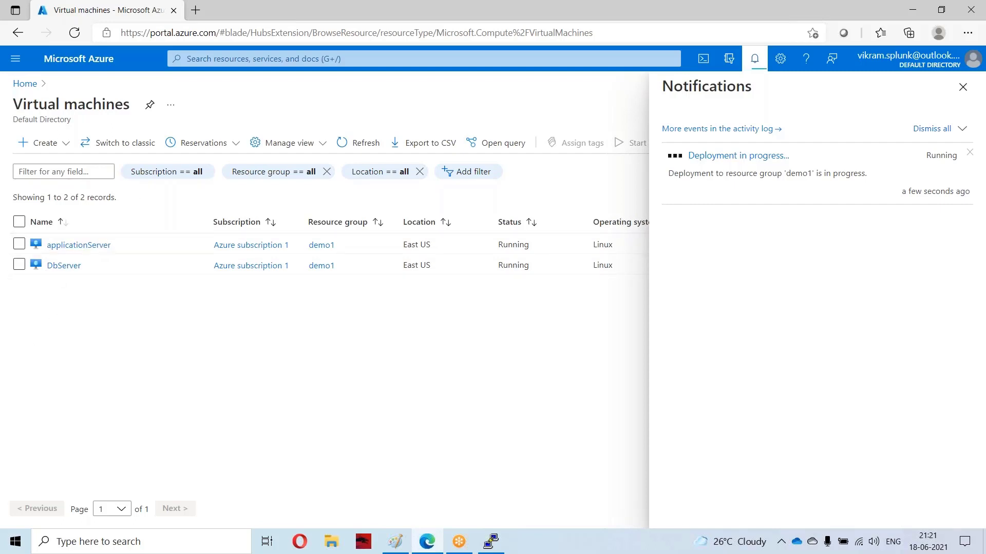
click(360, 143)
click(360, 143)
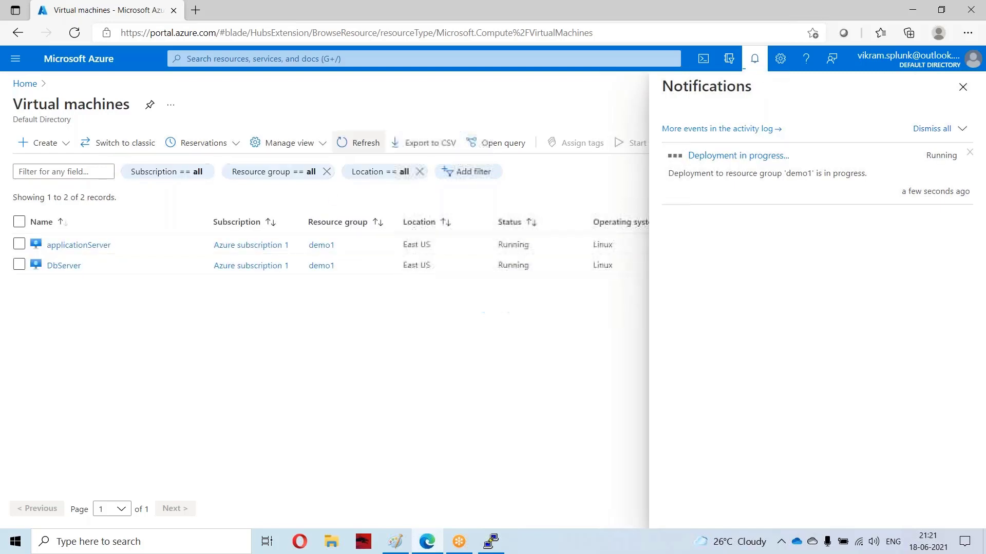
click(360, 143)
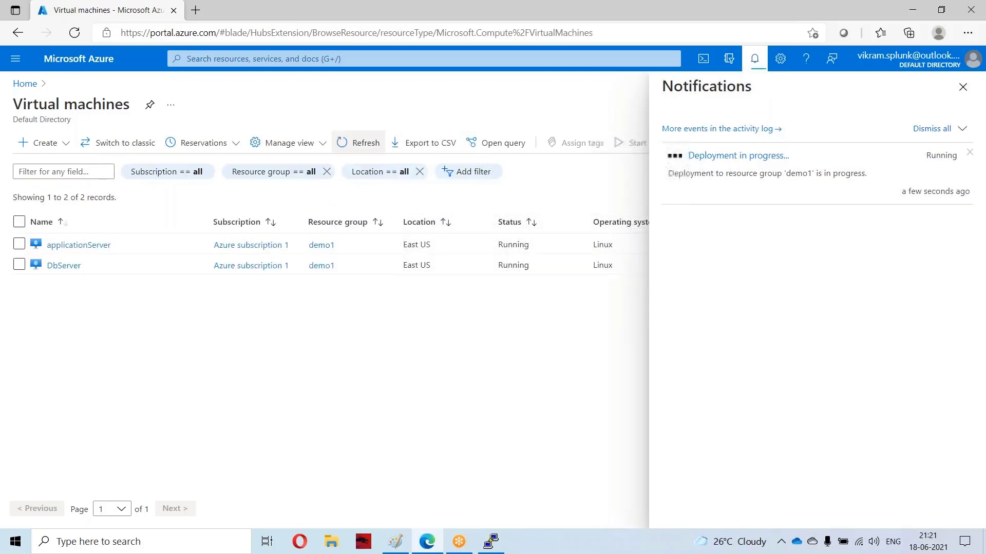
click(361, 142)
click(360, 143)
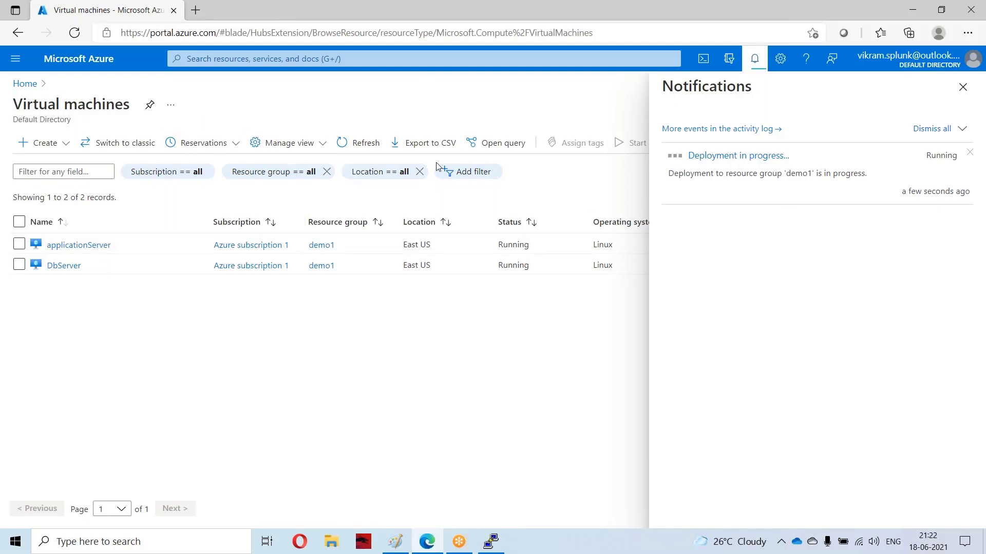
click(345, 143)
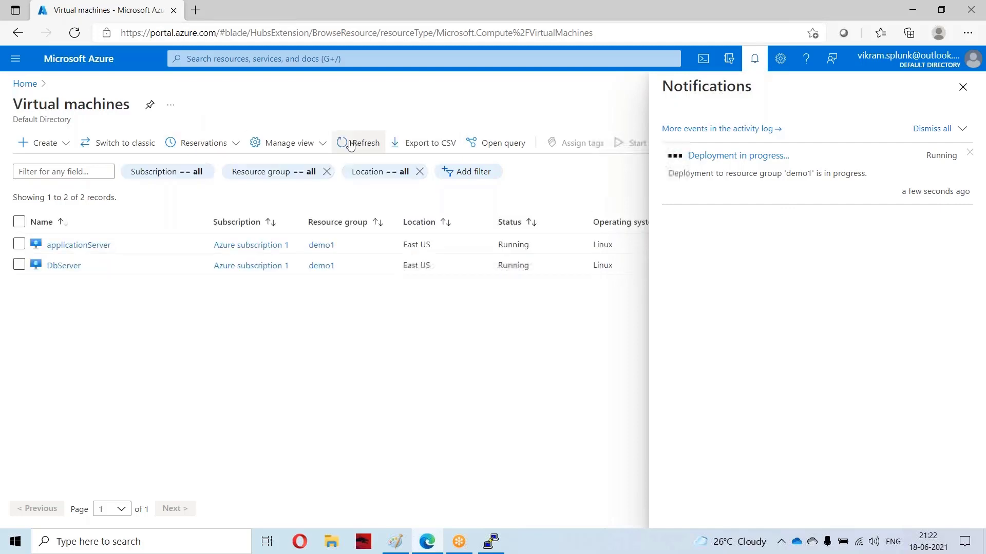
click(345, 142)
click(345, 143)
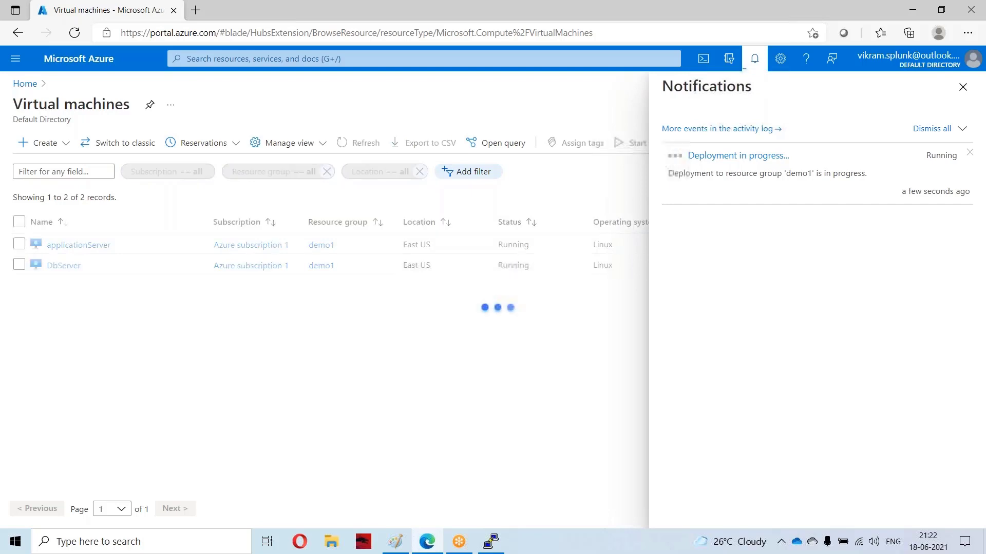
- Check the virtual machine deployment's progress in its refreshed deployment details and in the activity log, returning to the deployment overview
click(345, 142)
click(728, 155)
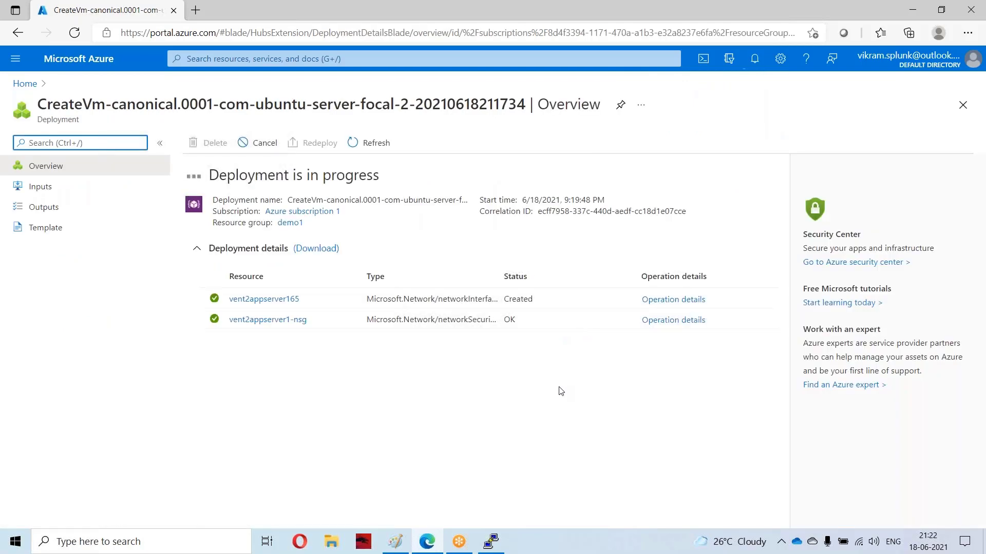
click(381, 145)
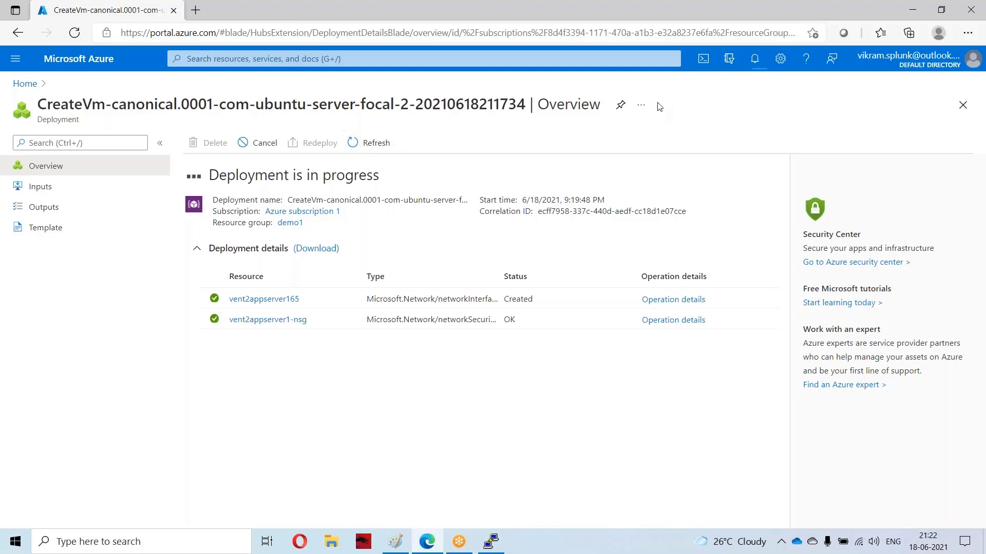
click(754, 59)
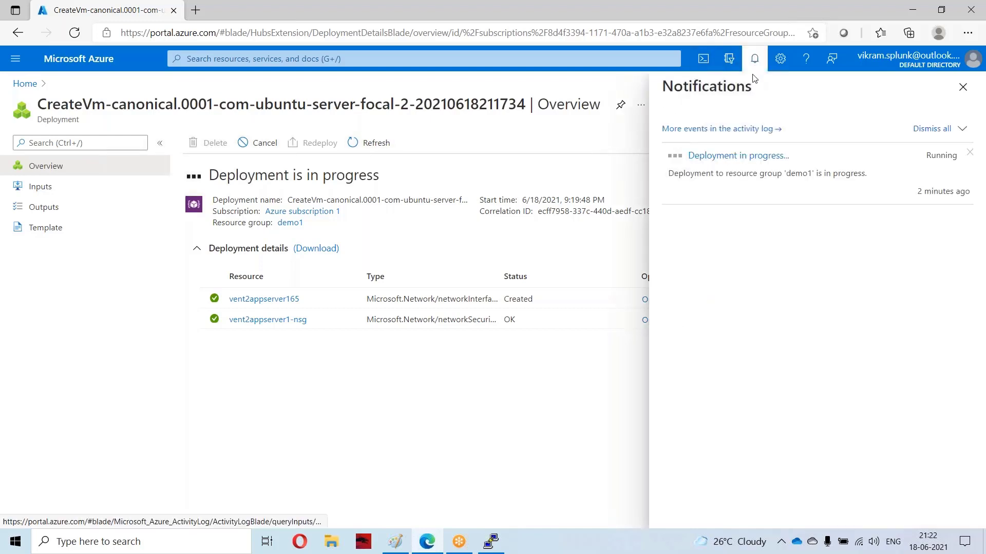
click(747, 130)
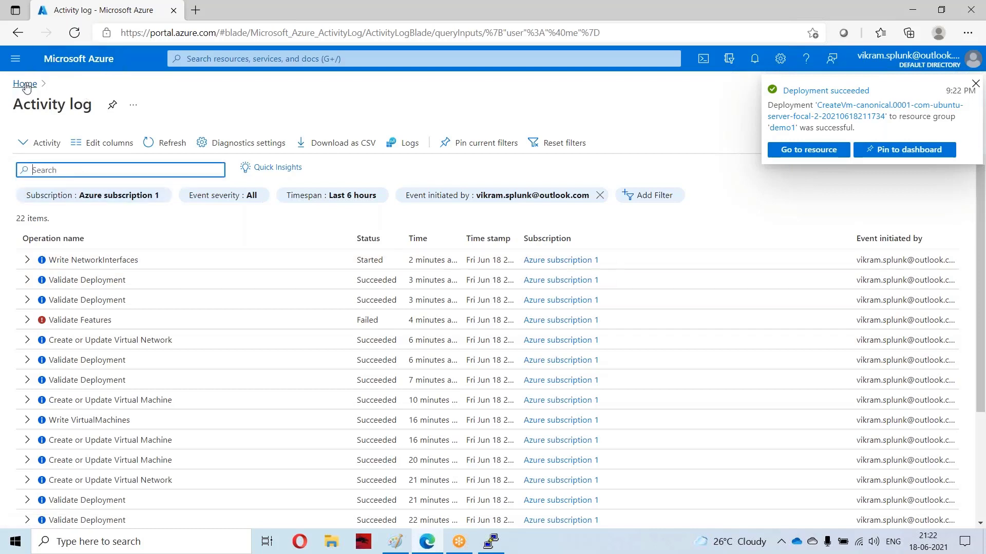
click(17, 32)
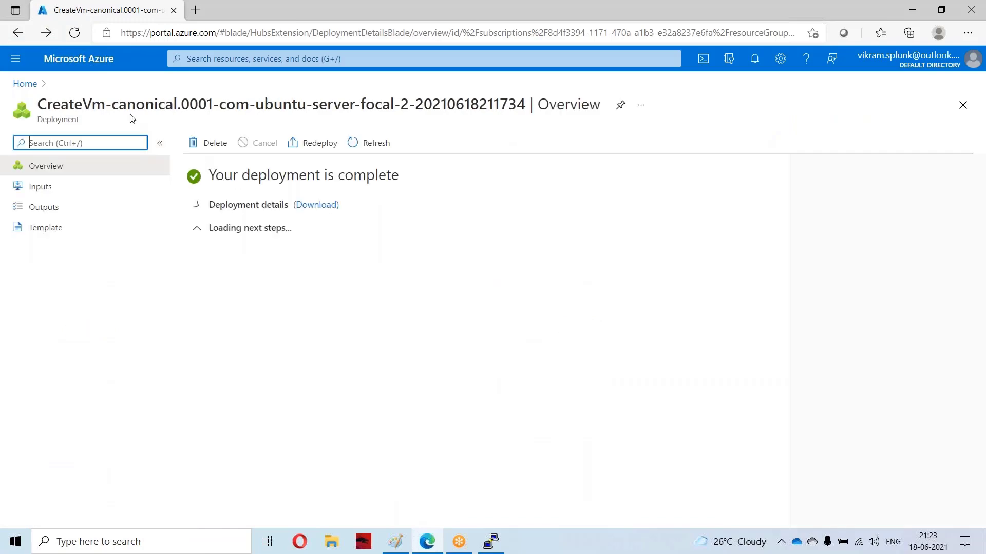
- Open the deployed vent2appserver1 resource and examine its computer name, private and public IP addresses, and remaining properties
click(251, 359)
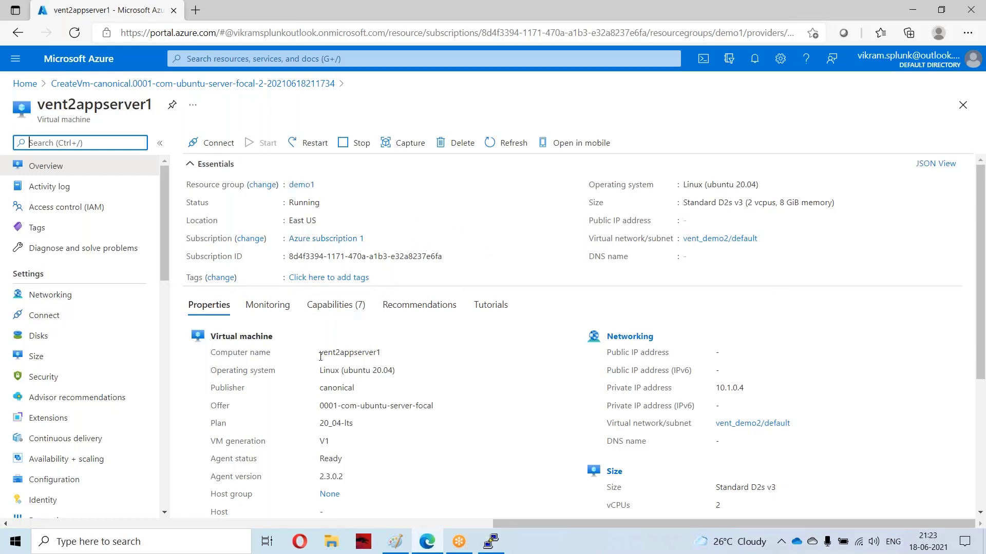
drag(319, 353, 380, 353)
click(344, 353)
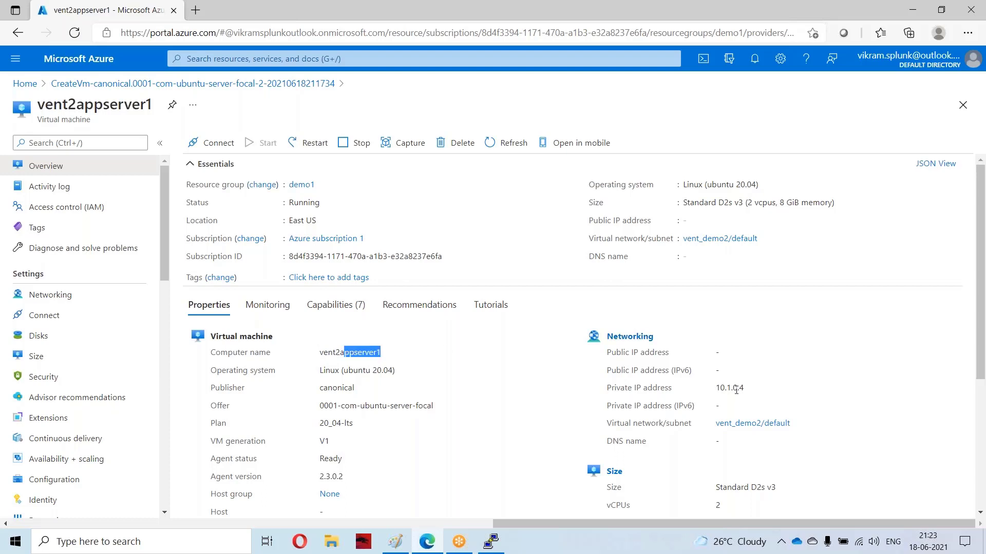
drag(715, 389, 744, 389)
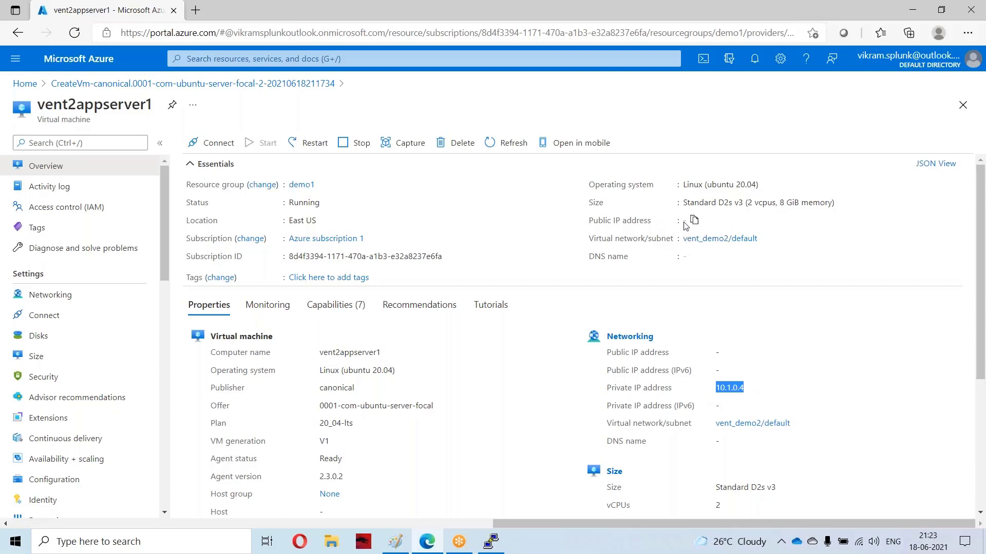
double_click(690, 218)
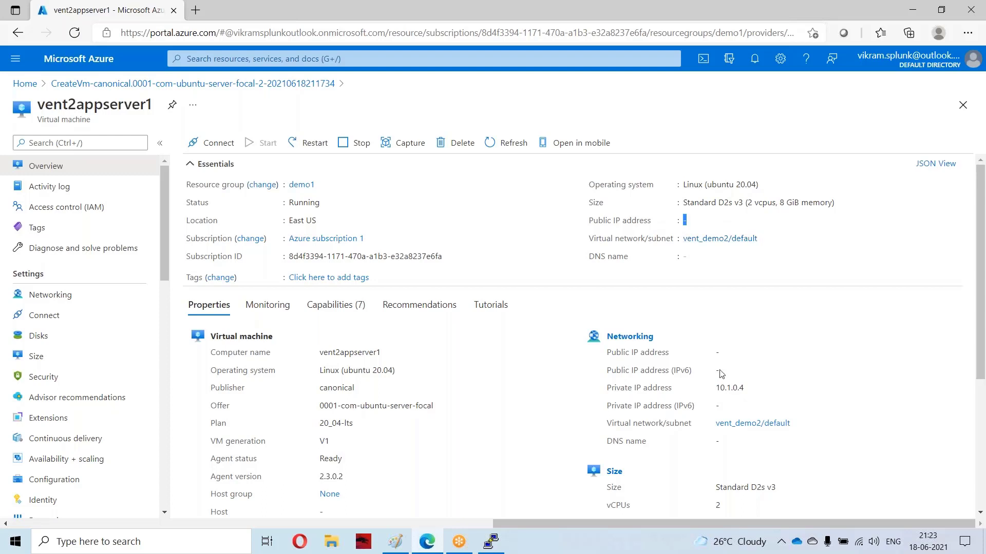
click(695, 222)
click(695, 222)
scroll(666, 355, down, 4)
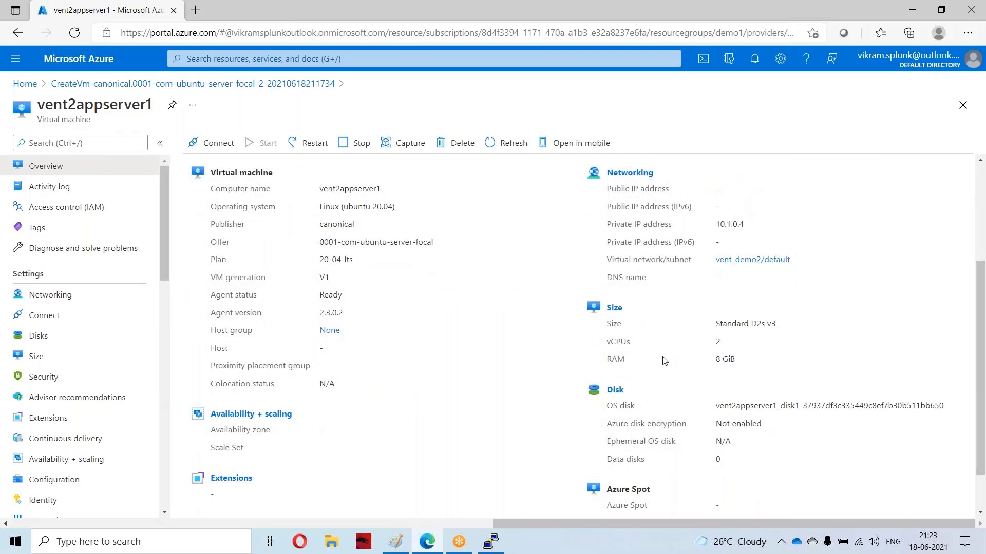
scroll(662, 360, up, 4)
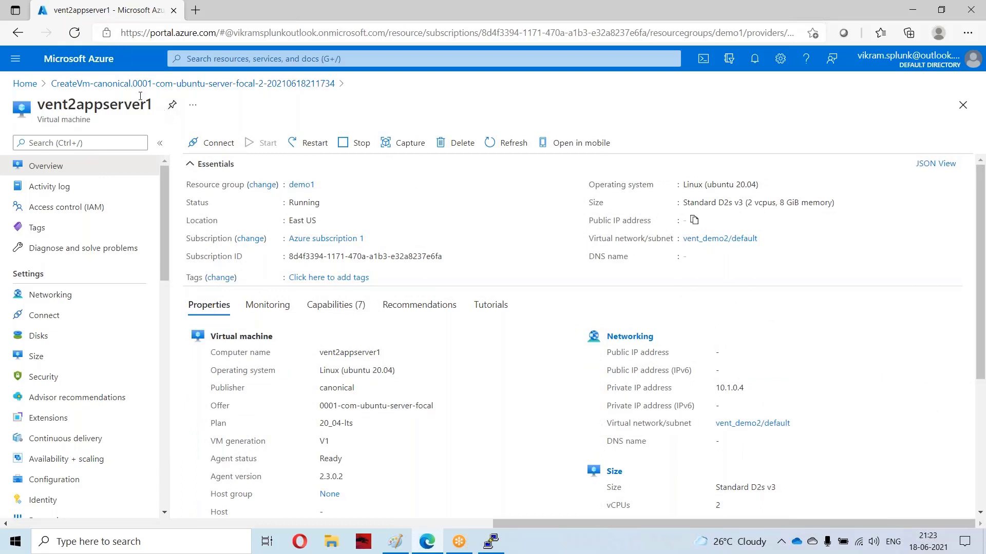
- Copy the private IP address from the networking properties on vent2appserver1's overview
click(97, 84)
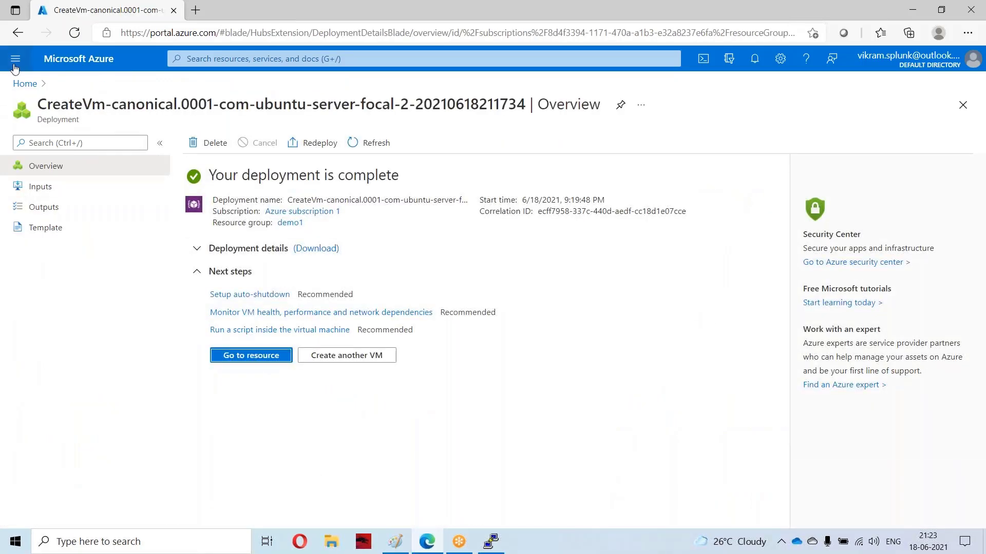
click(17, 33)
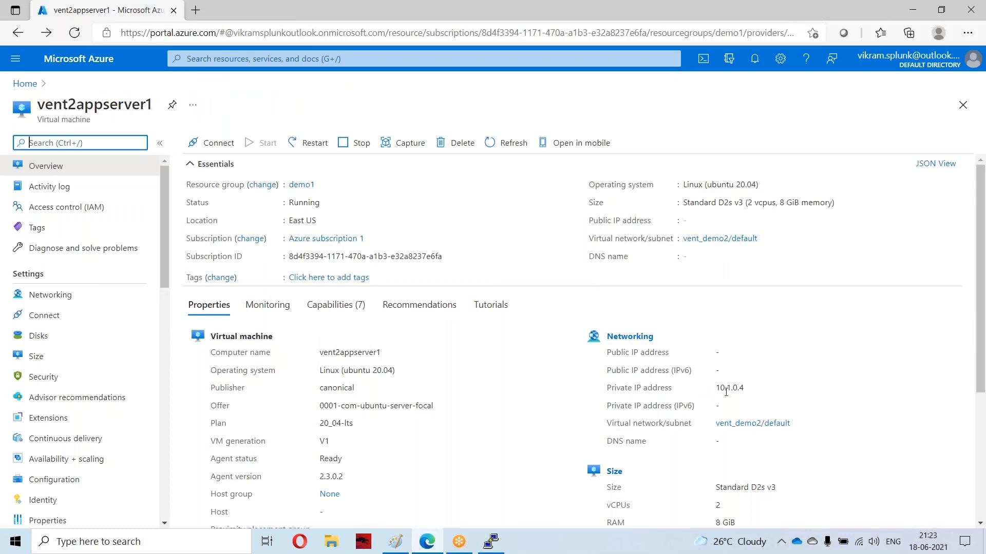
drag(719, 390, 745, 390)
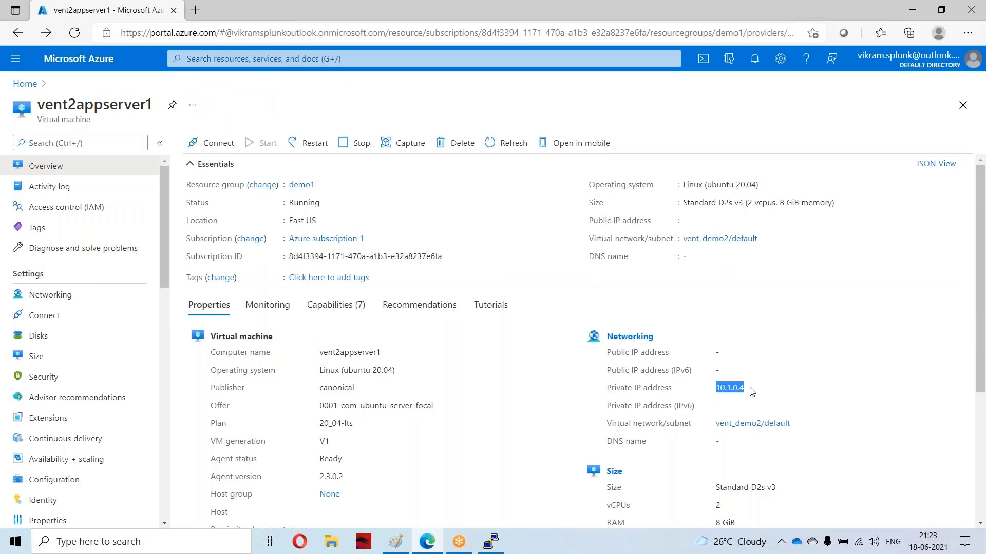
right_click(740, 389)
click(769, 170)
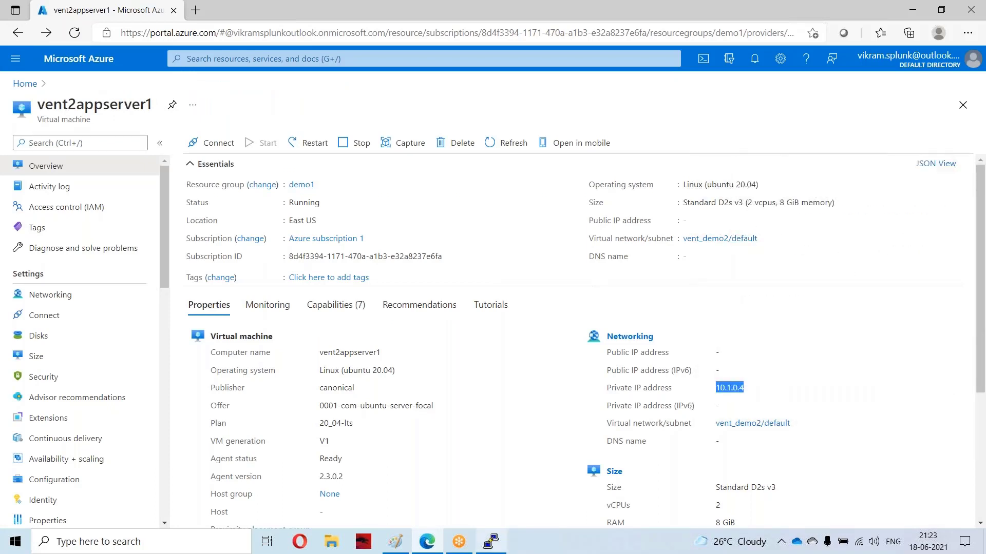
- Switch to the PuTTY session on applicationServer and clear the terminal, leaving a few blank prompt lines
click(491, 544)
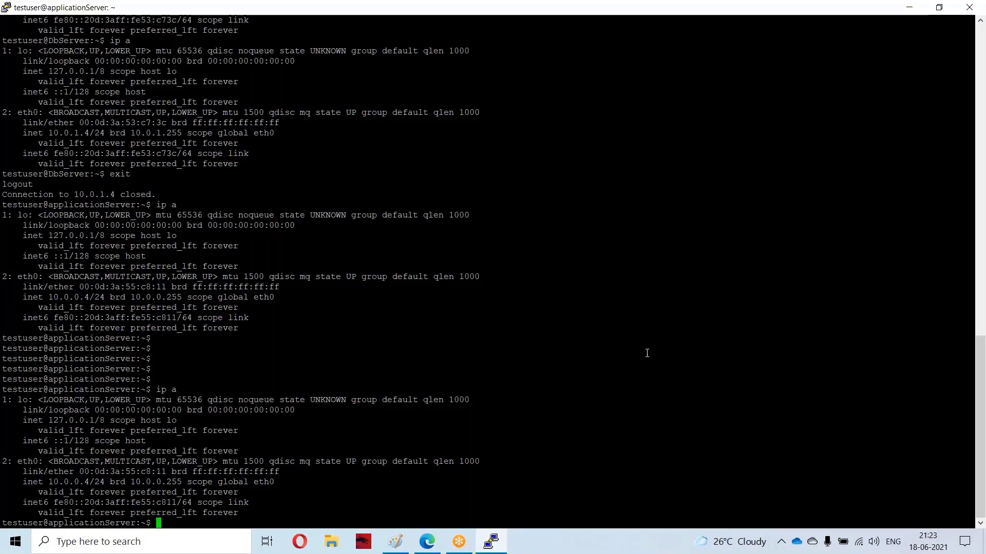
text(ping)
key(ctrl+l)
key(Return)
key(Return)
key(Return)
key(Return)
key(Return)
key(Return)
key(Return)
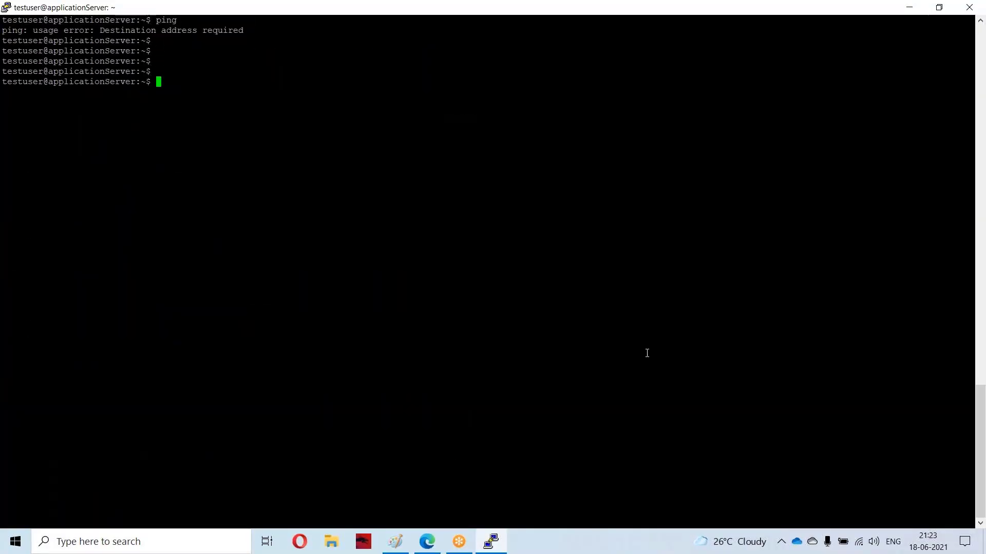
- Ping vent2appserver1's private address 10.1.0.4 from applicationServer
text(ping )
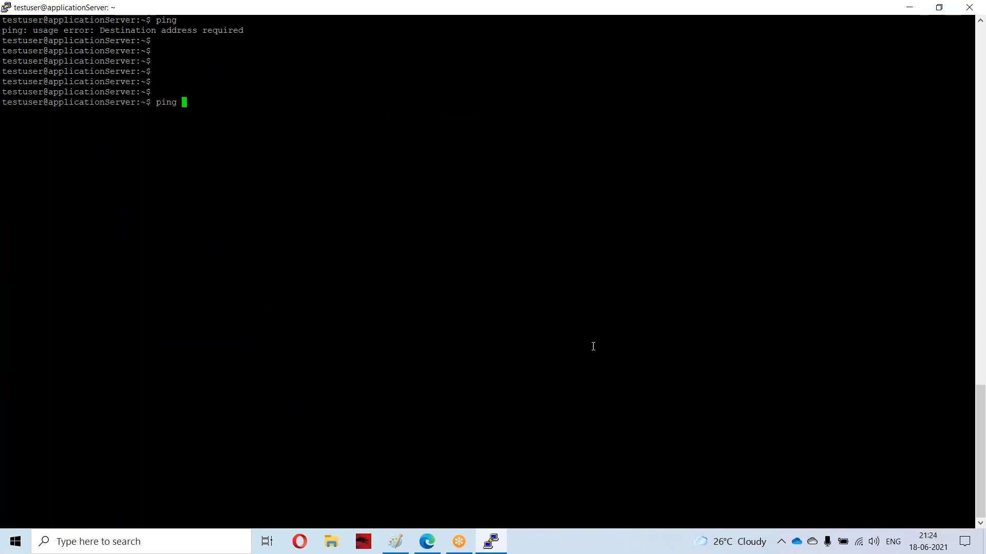
text(10.1.0.4)
key(Return)
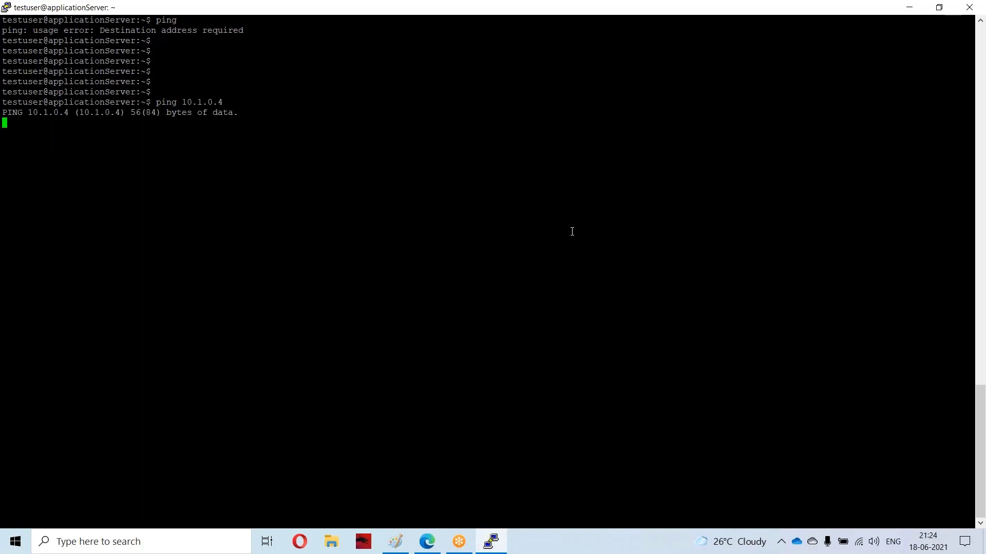
- Switch to the Paint network diagram, review Vnet-1, Vnet-2 and the peering link between them, and minimize Paint
click(395, 542)
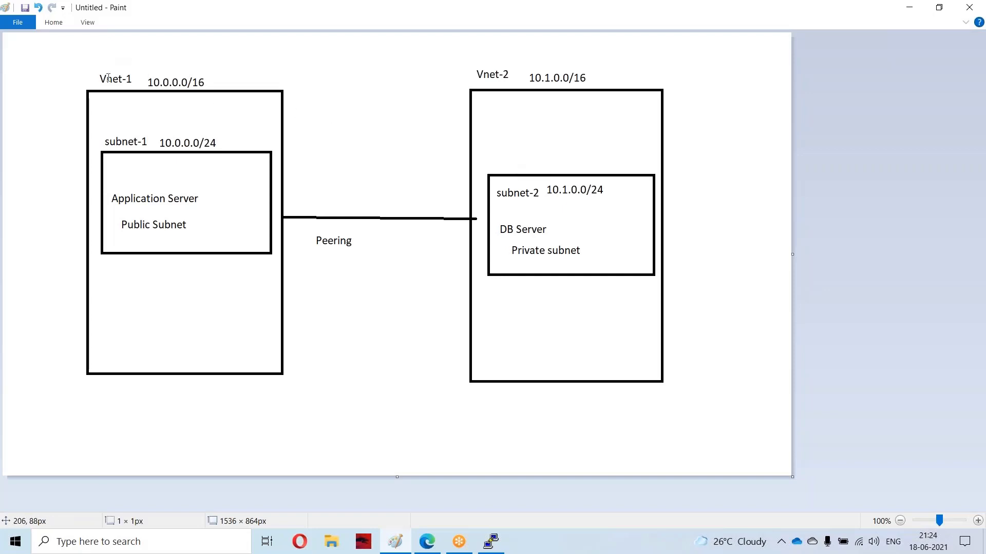
drag(107, 68, 232, 85)
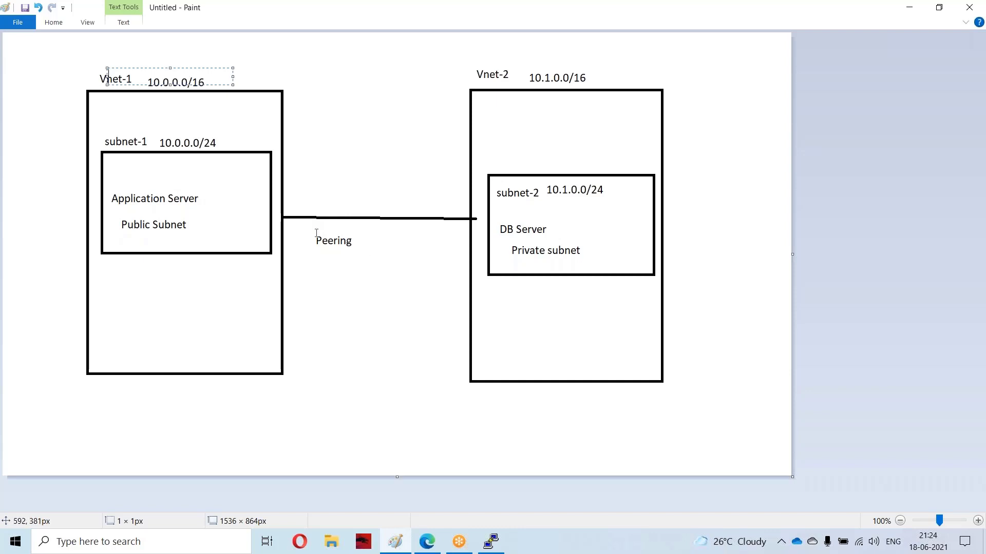
click(512, 117)
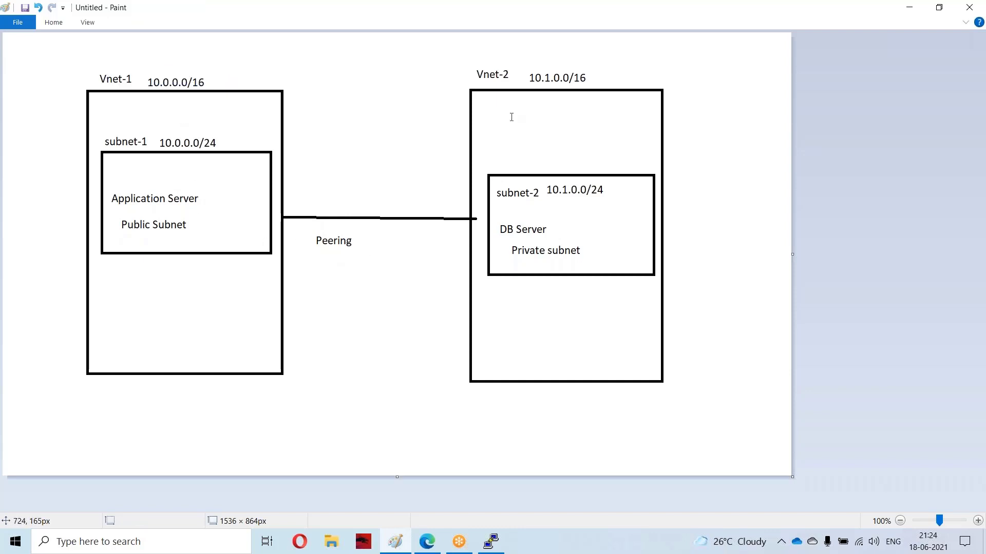
click(549, 117)
right_click(409, 20)
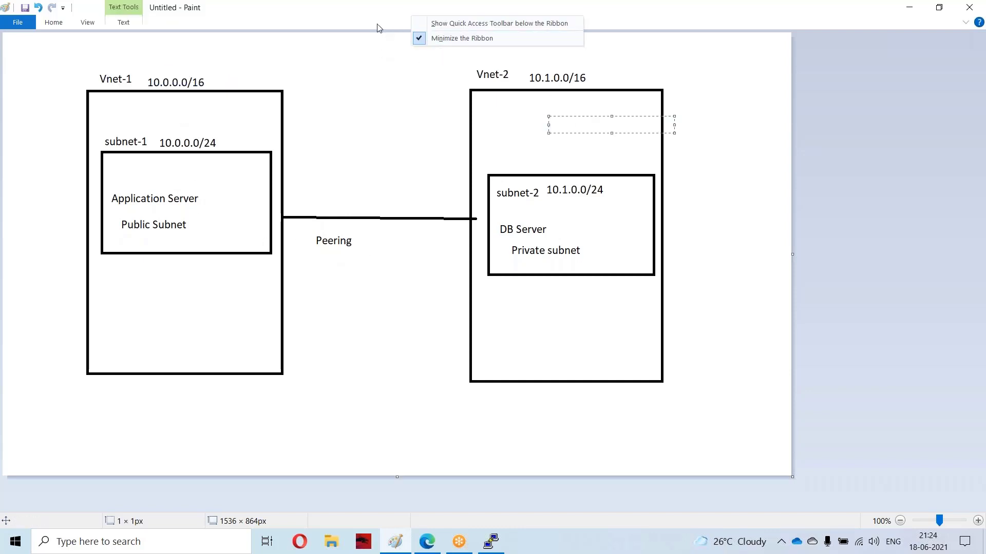
right_click(379, 9)
click(406, 51)
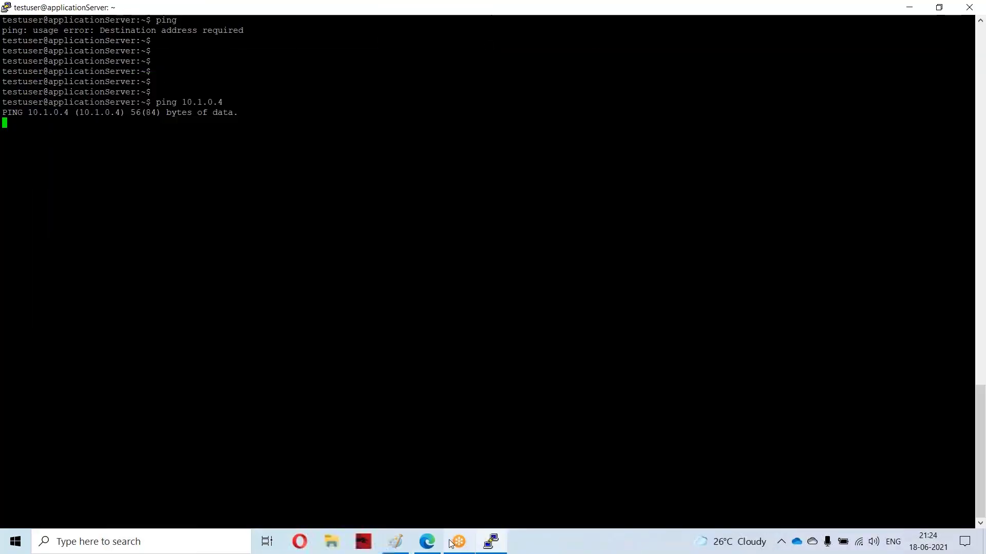
- Switch to the Azure portal and open the Peerings page of the virtual network vnet_demo1
click(426, 542)
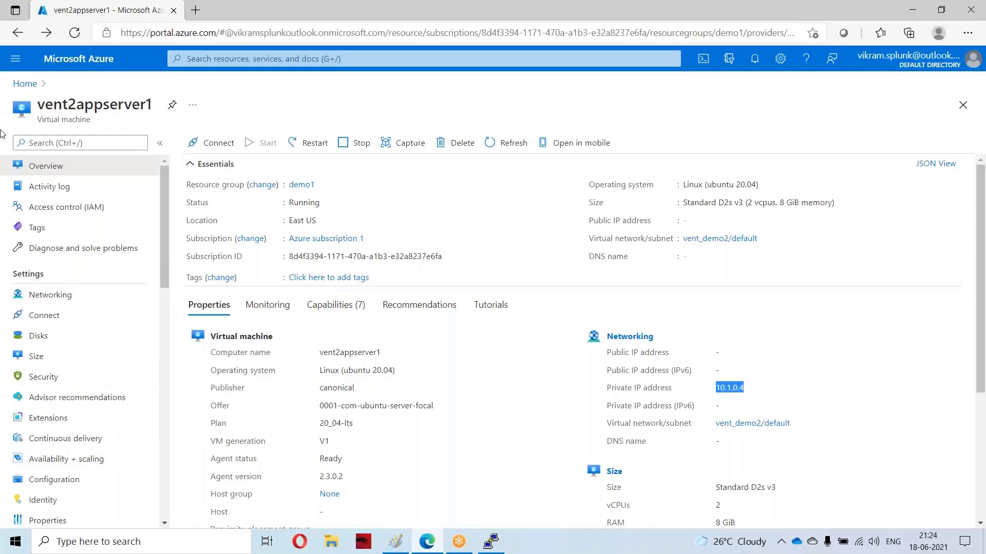
click(23, 88)
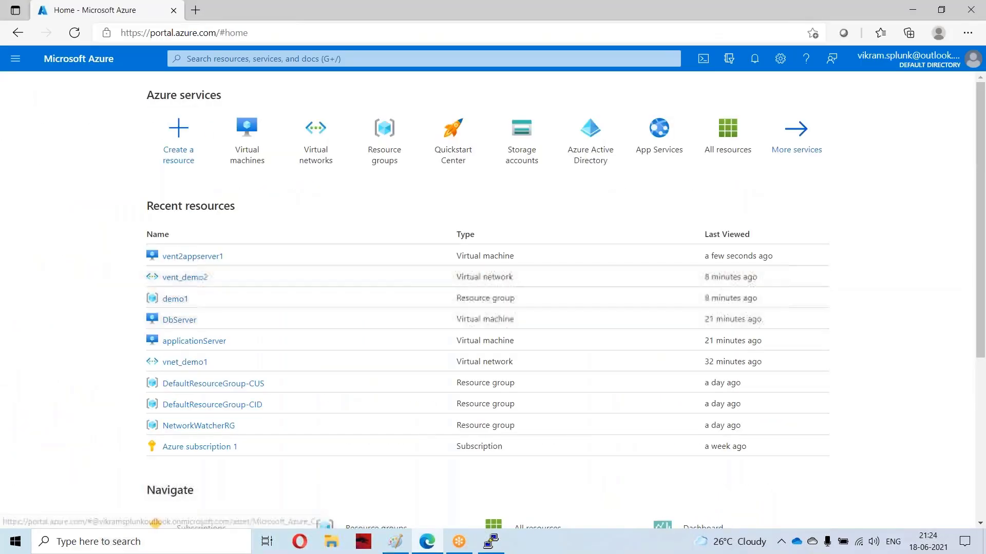
click(321, 151)
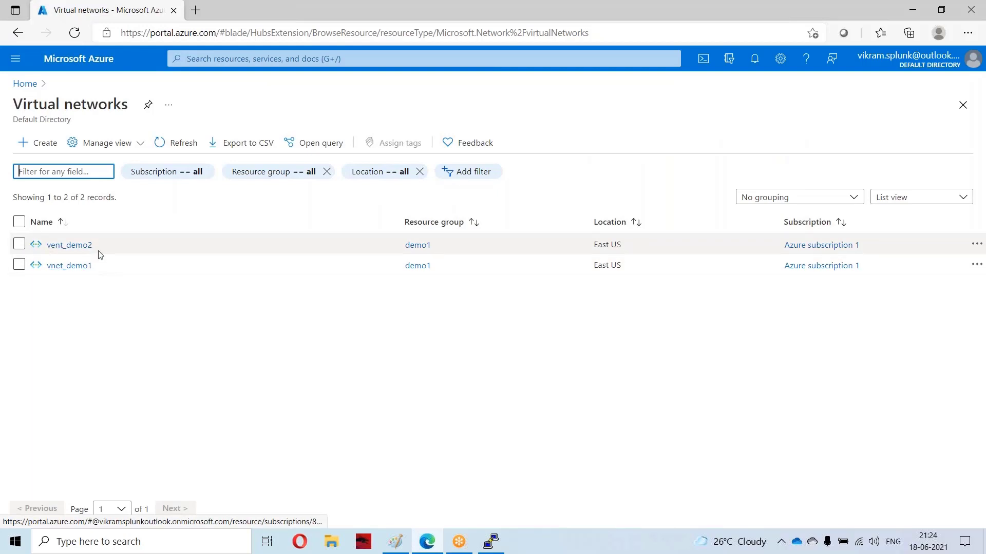
click(77, 266)
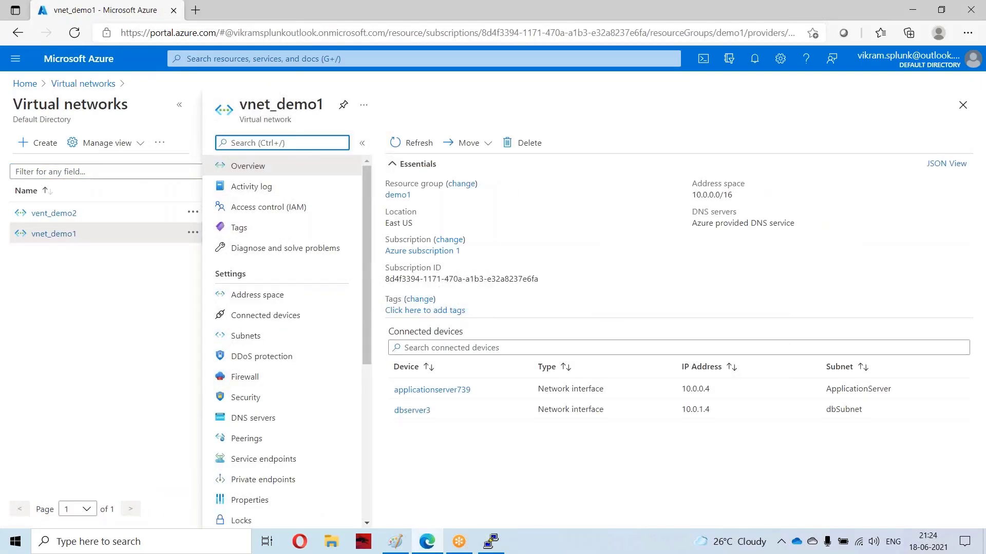
click(180, 108)
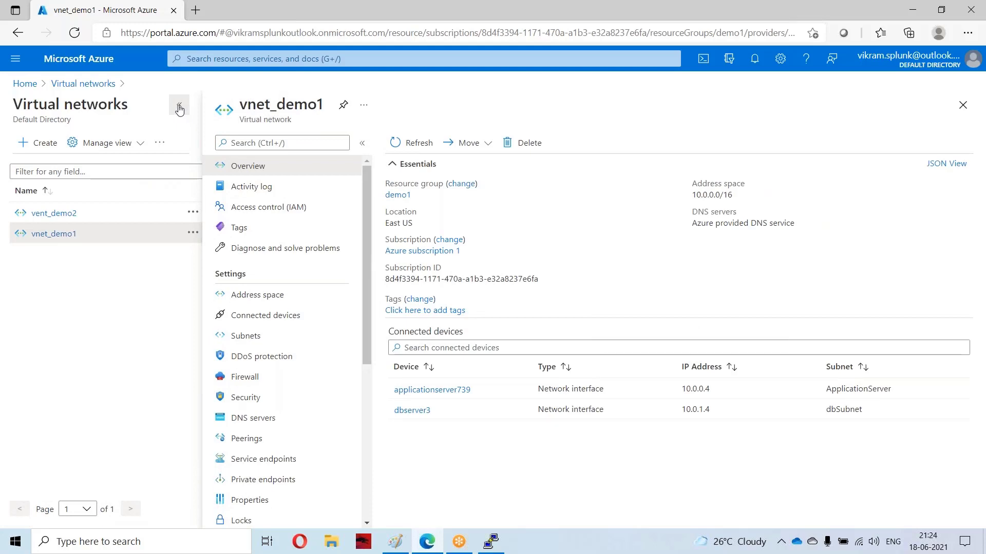
scroll(77, 308, down, 1)
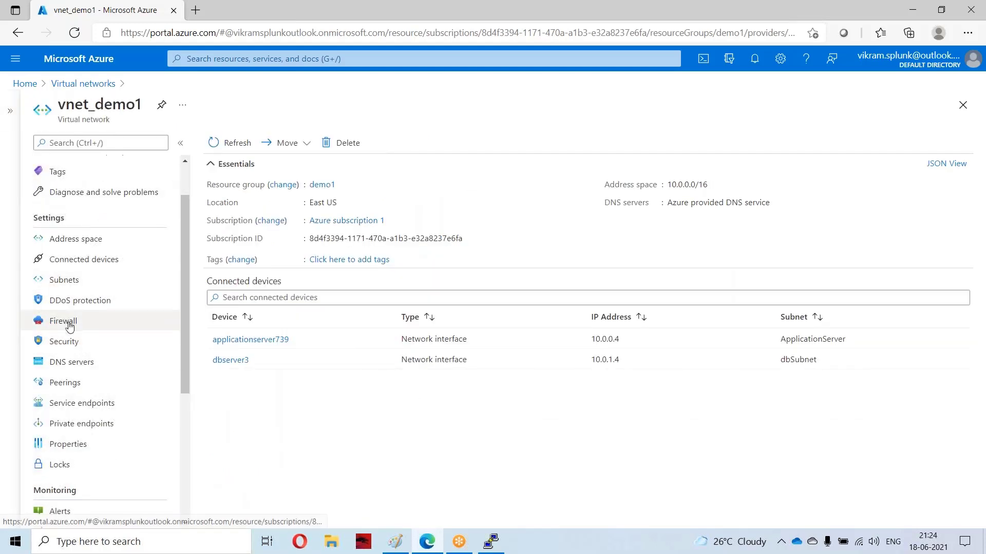
click(69, 387)
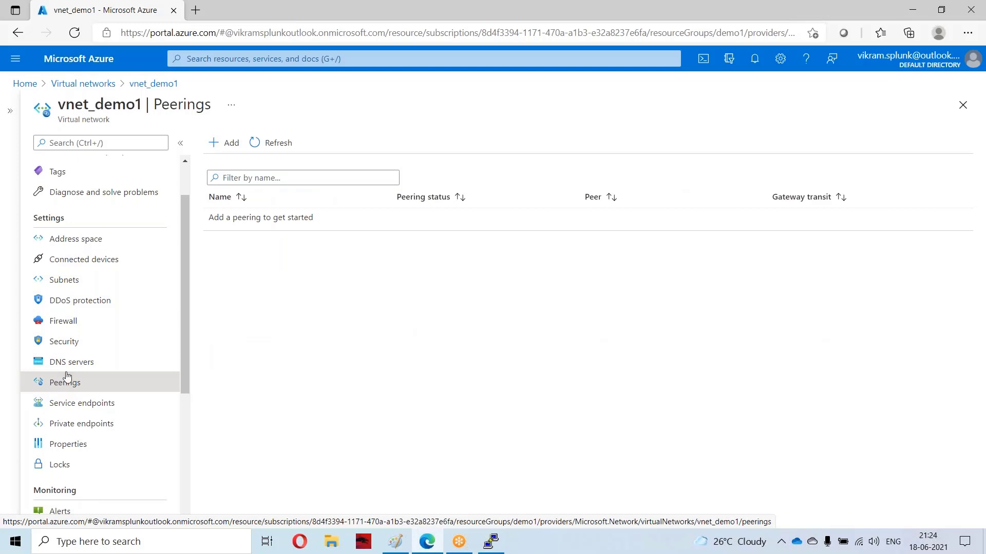
- Start adding a peering to vnet_demo1, name this network's peering link vnet1_to_vnet2, and review the remaining peering settings
click(229, 143)
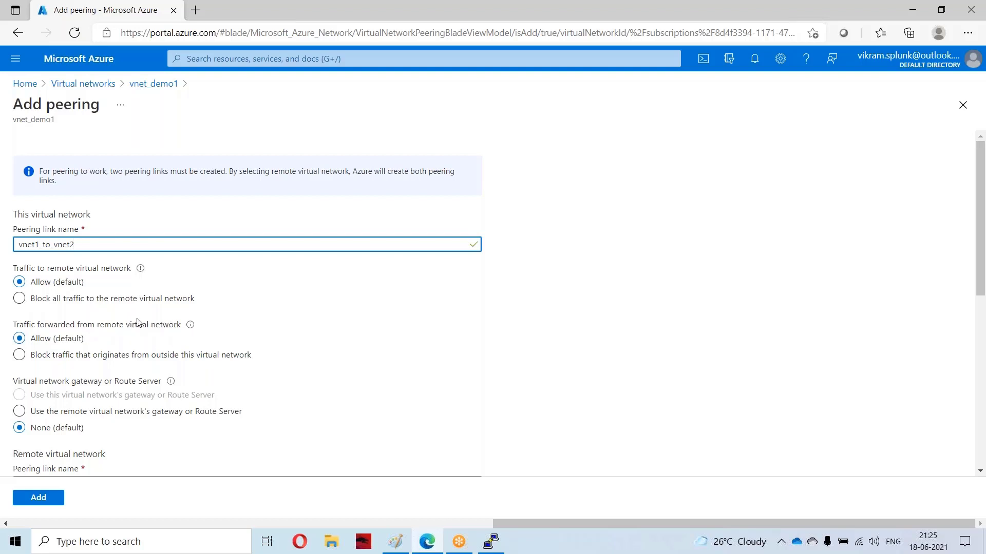
scroll(69, 395, down, 2)
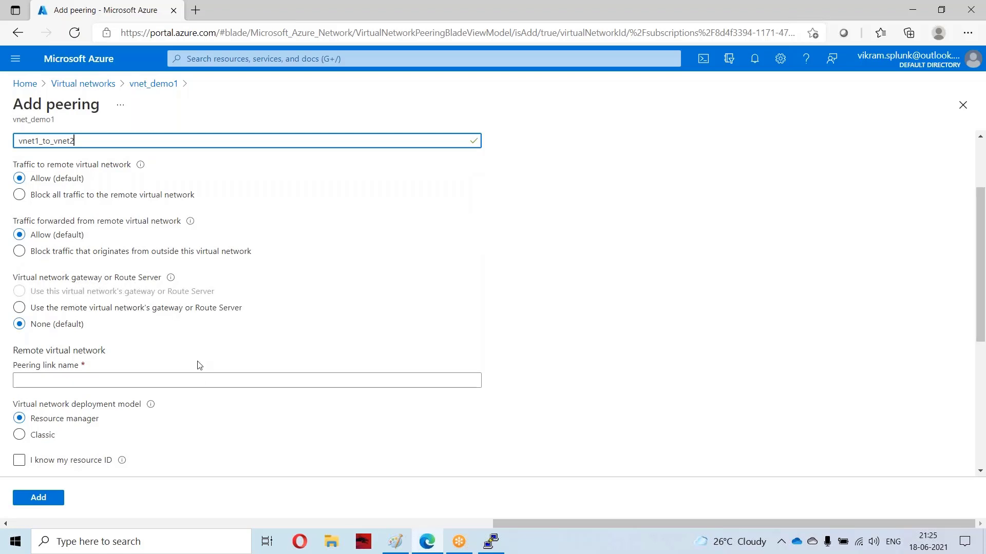
scroll(208, 397, down, 2)
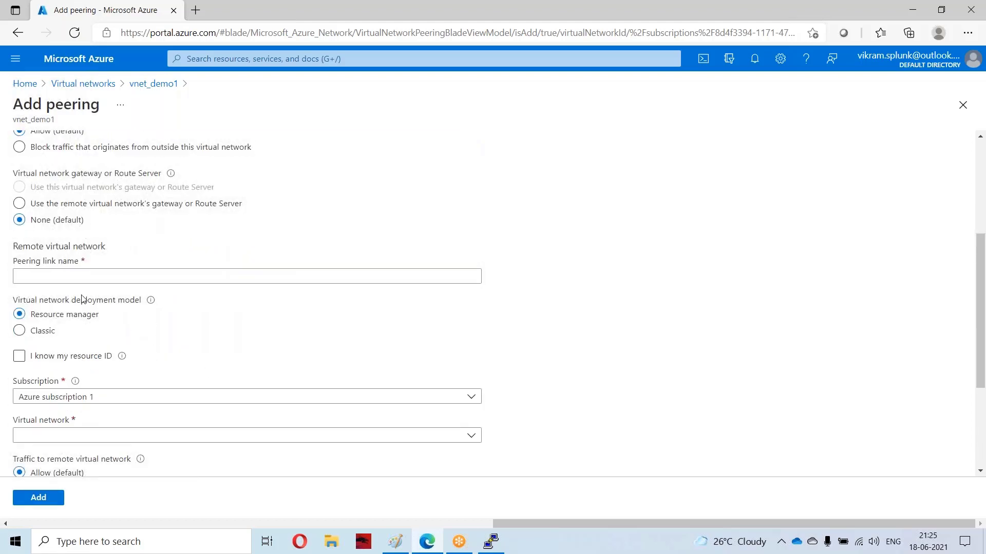
scroll(64, 305, up, 4)
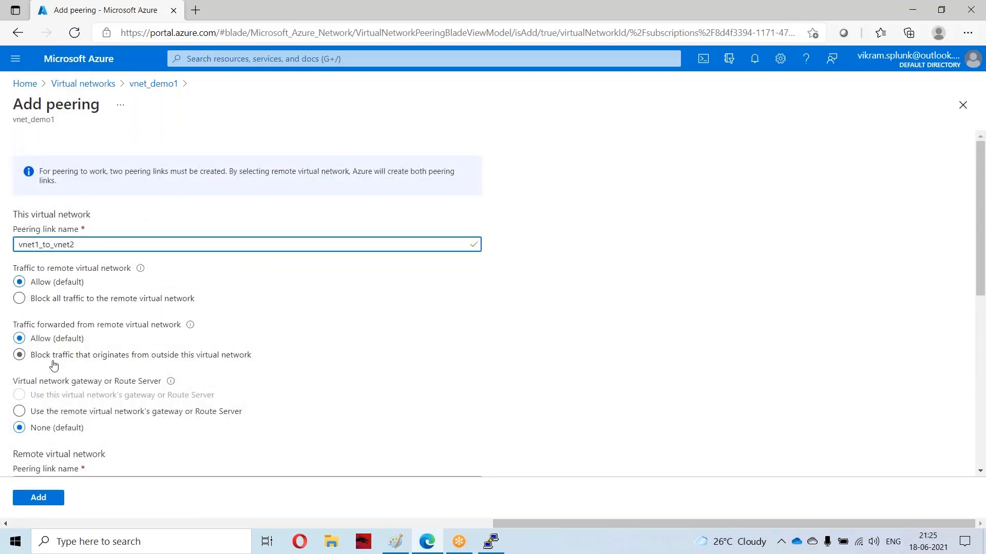
- Name the remote virtual network's peering link remotevnetlink2
scroll(53, 366, down, 2)
scroll(54, 370, down, 1)
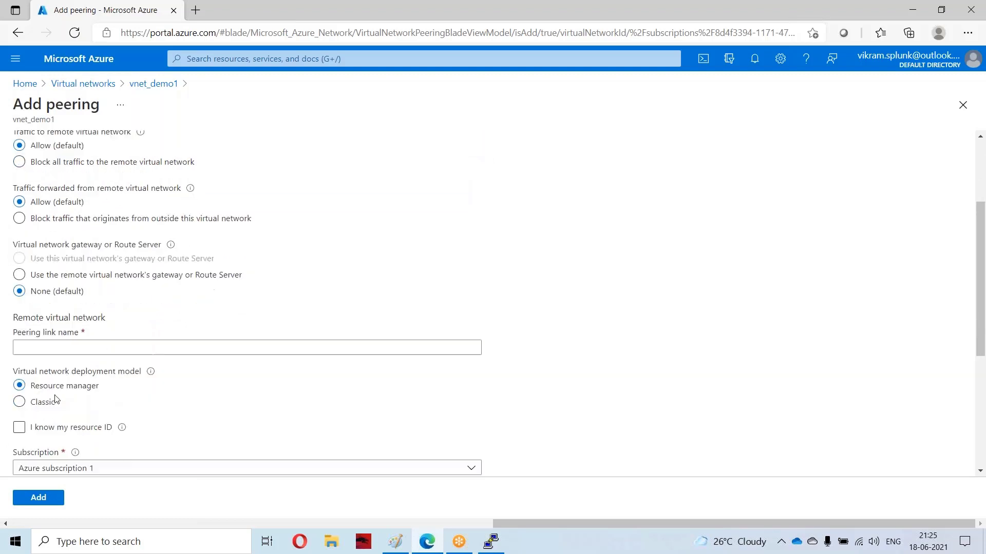
click(49, 330)
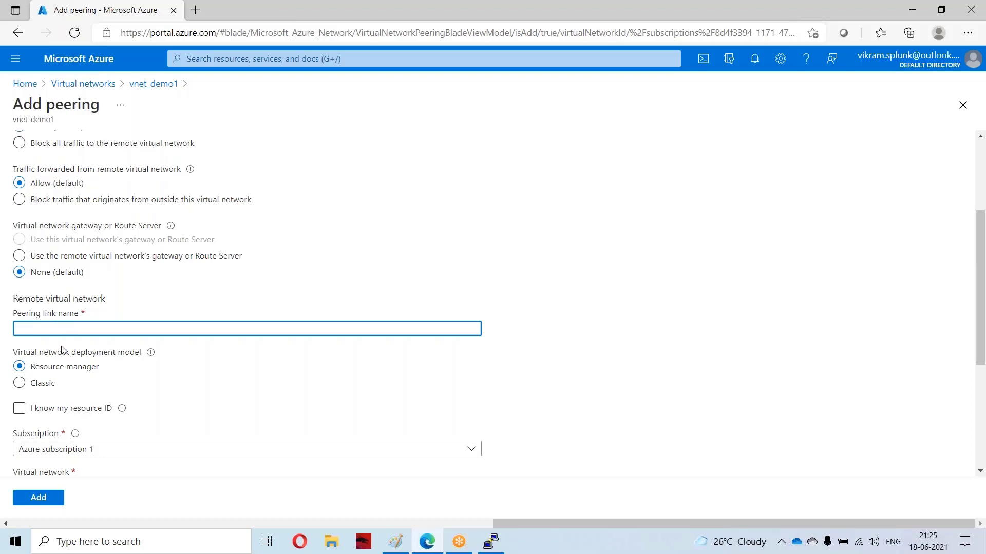
text(de)
key(BackSpace)
key(BackSpace)
key(BackSpace)
text(2)
- Choose vent_demo2 as the remote virtual network to peer with and review the peering settings
scroll(66, 352, down, 3)
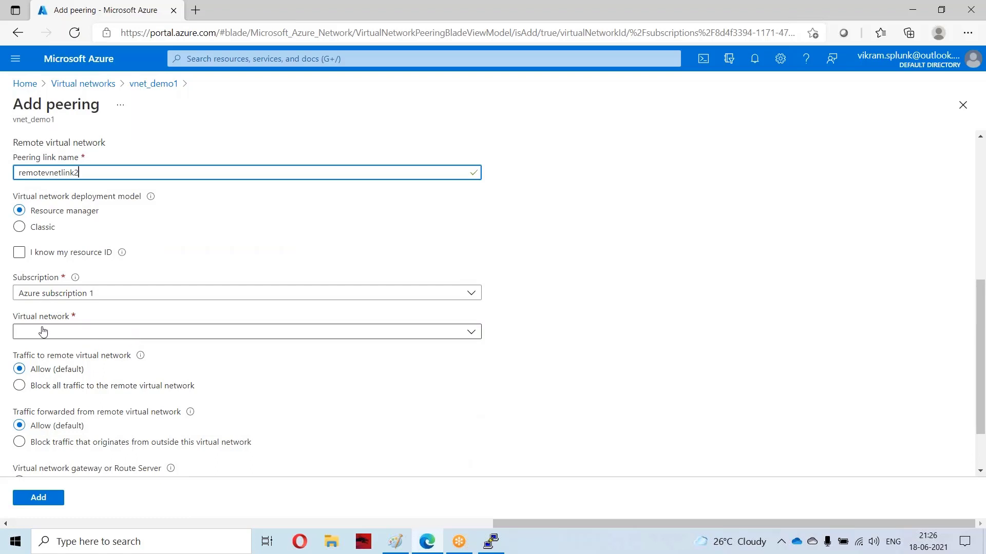
scroll(95, 399, up, 5)
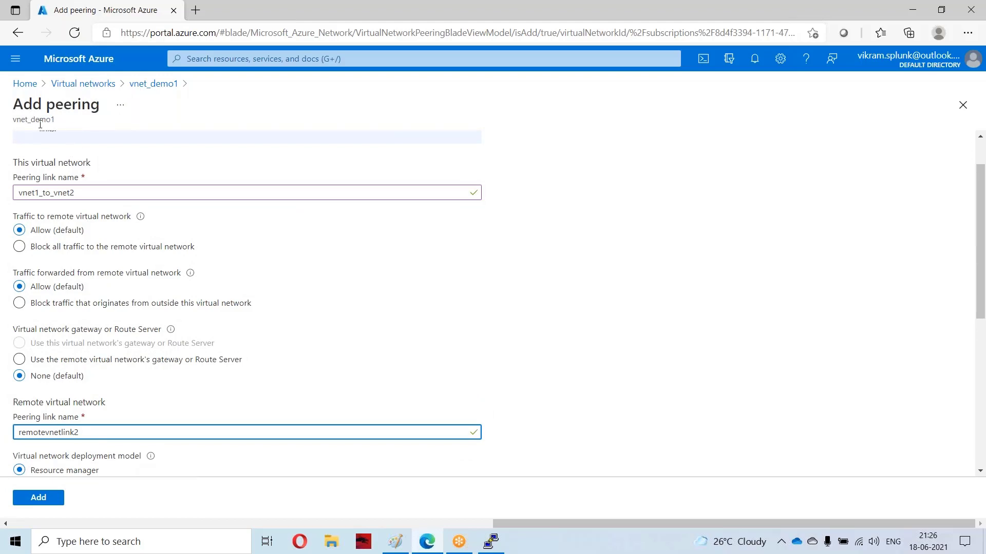
scroll(94, 380, down, 3)
scroll(94, 380, down, 3)
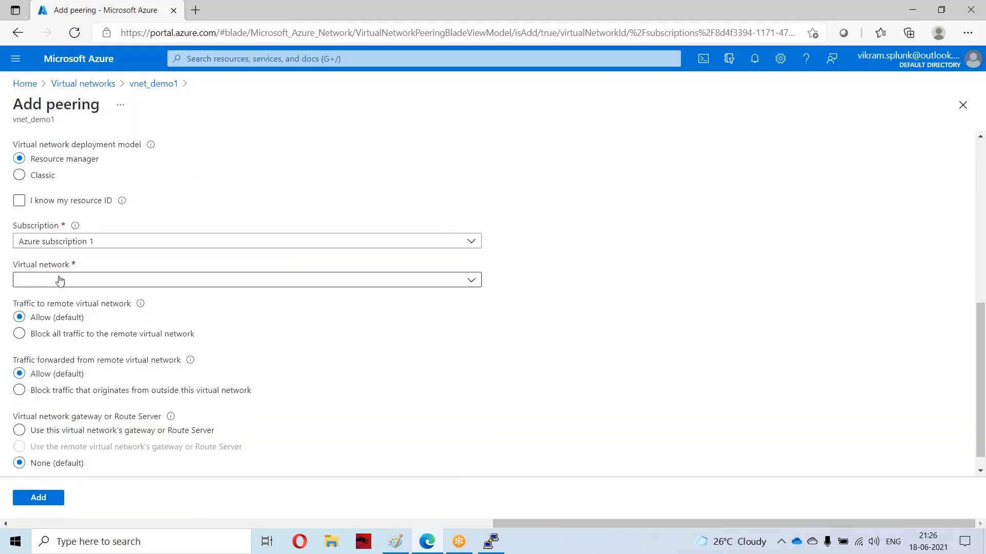
click(62, 280)
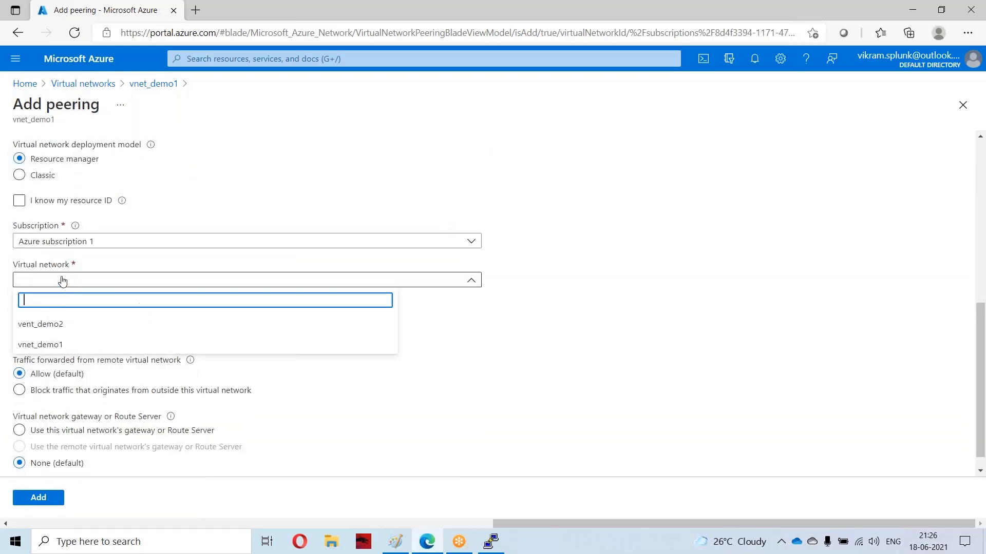
click(55, 324)
scroll(57, 347, down, 3)
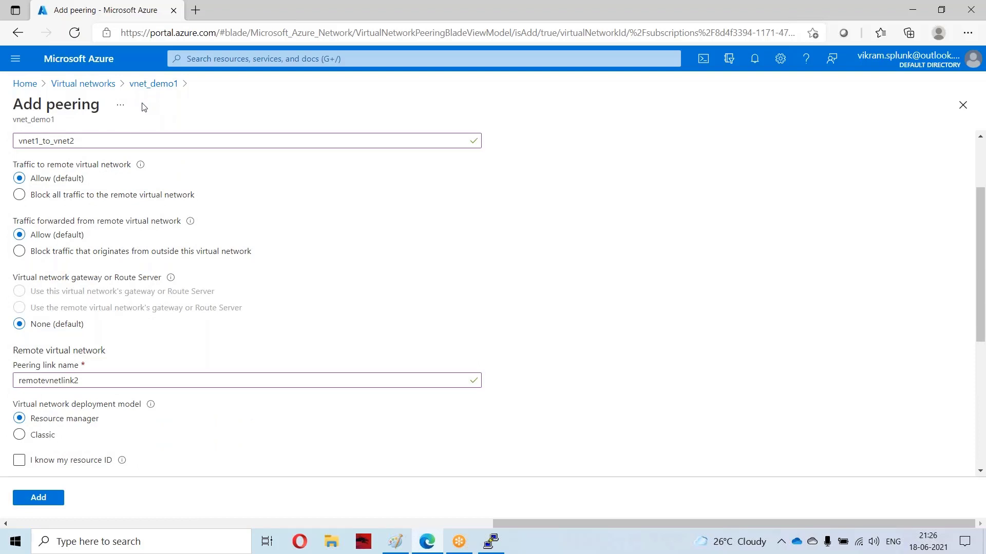
scroll(119, 235, down, 4)
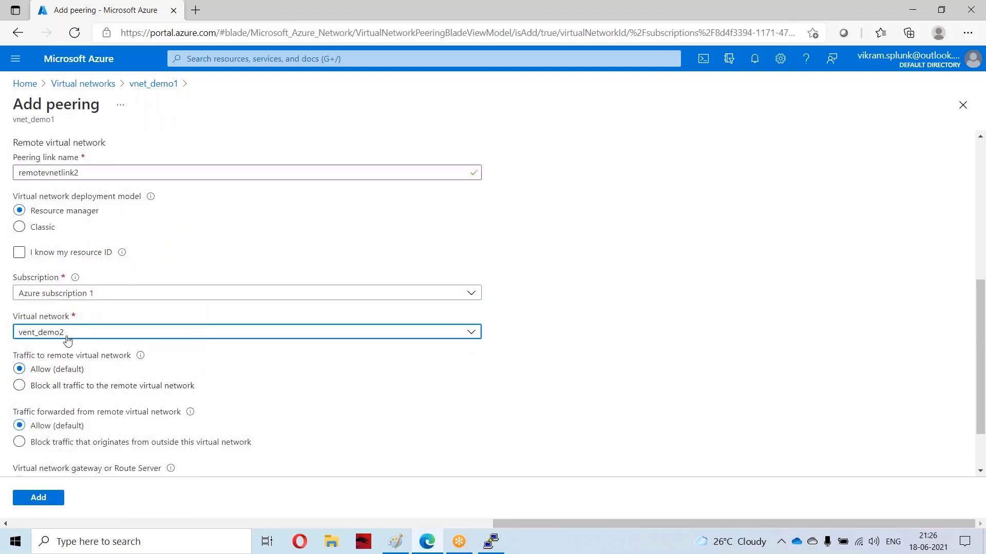
- Switch to the Paint diagram, review how Vnet-1 and Vnet-2 connect in both directions, and minimize Paint
click(397, 543)
click(210, 307)
click(149, 305)
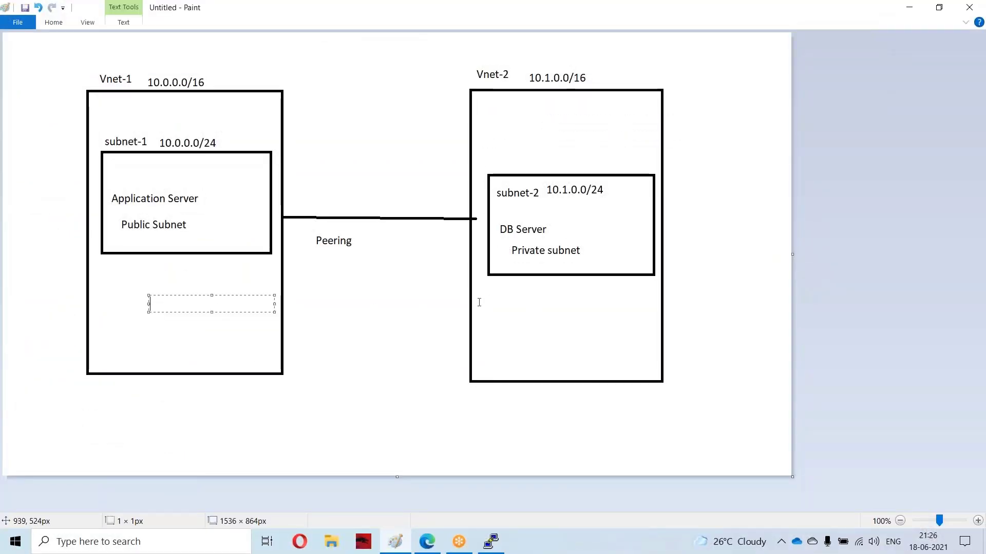
click(528, 308)
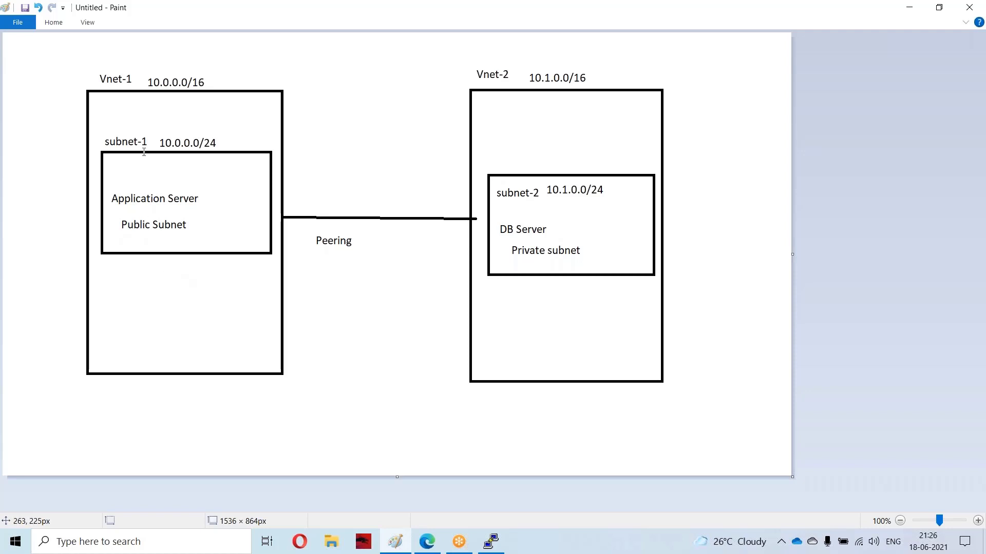
click(210, 296)
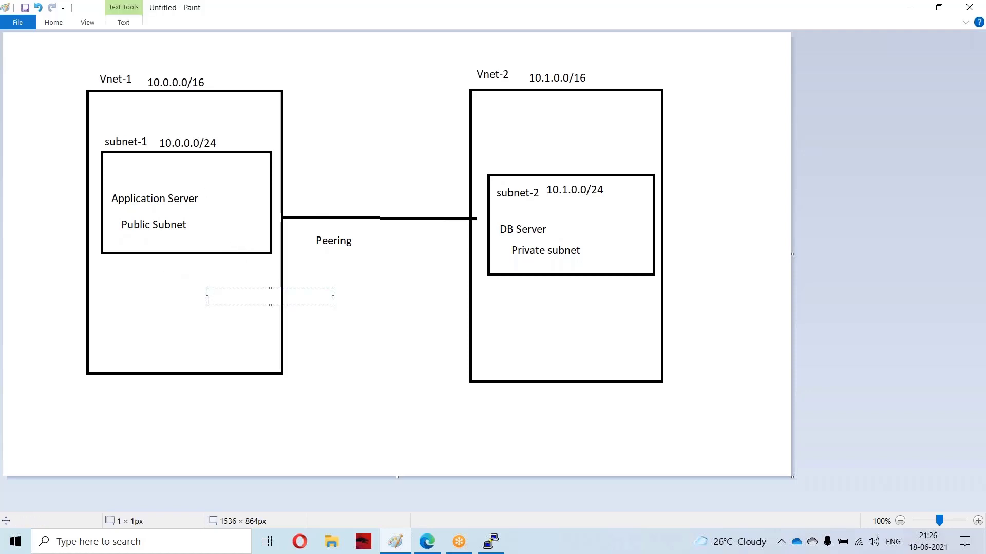
click(510, 315)
click(544, 315)
click(197, 296)
right_click(284, 12)
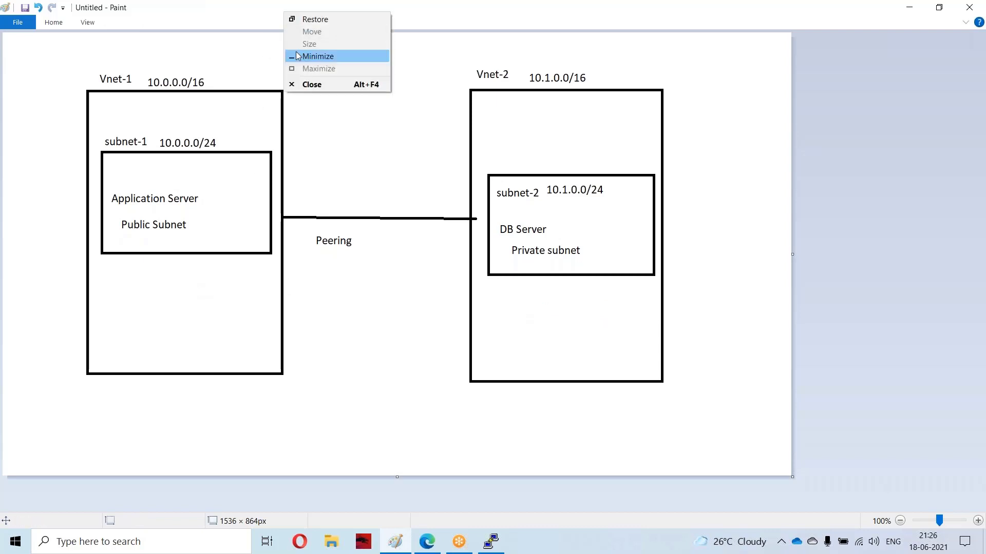
click(296, 56)
- Check the remaining remote network settings and create the peering between vnet_demo1 and vent_demo2
scroll(196, 354, down, 1)
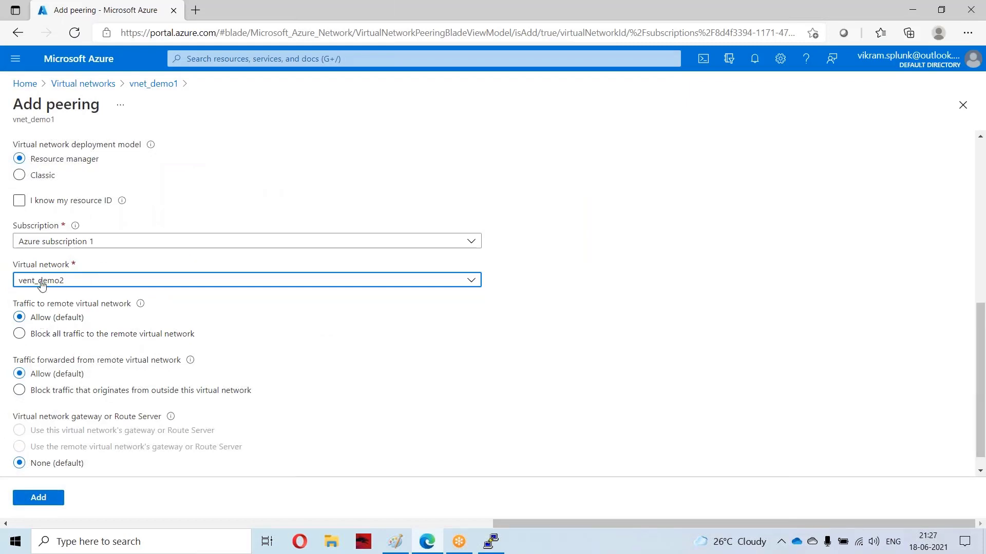
scroll(103, 390, down, 1)
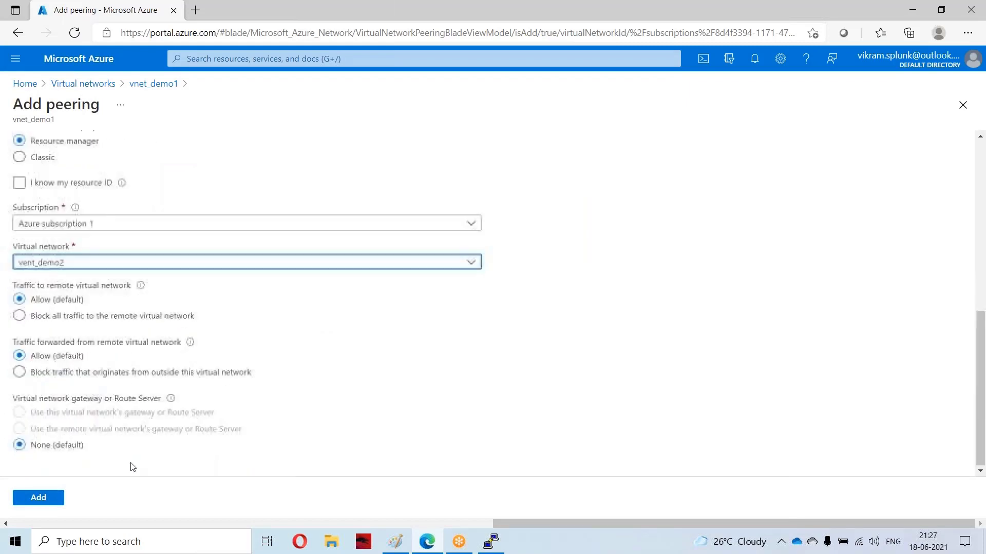
click(44, 499)
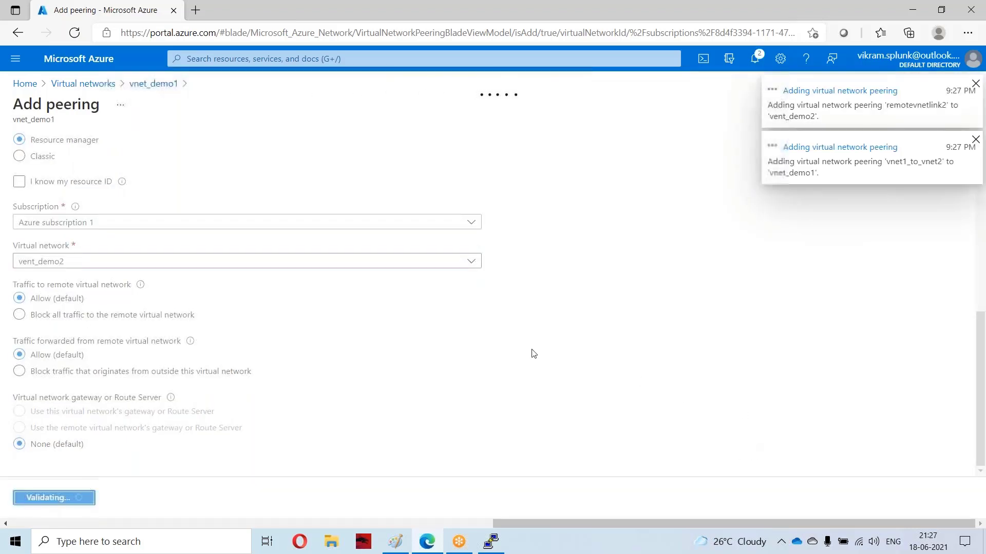
- Glance at the applicationServer terminal, return to the Azure portal and check the notifications for both peering links
click(494, 547)
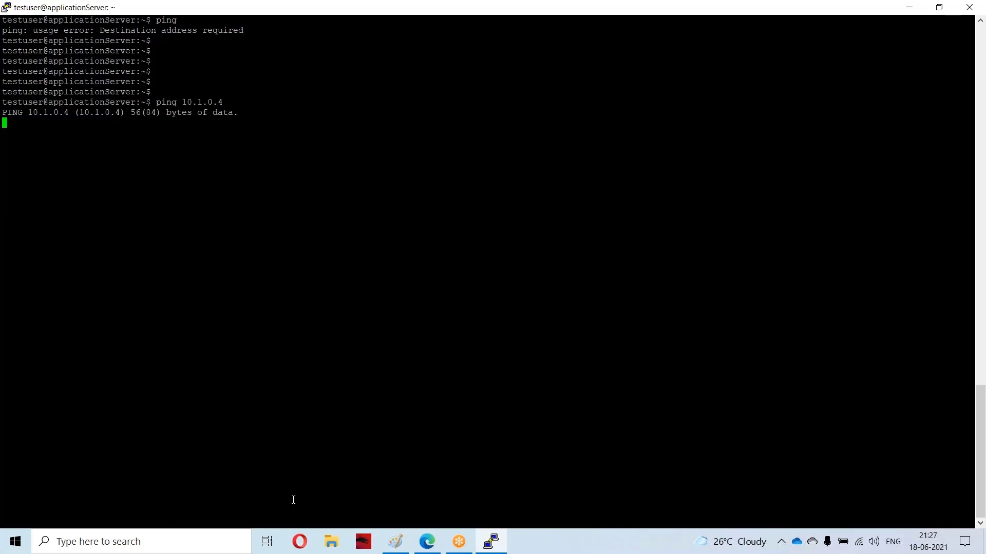
click(427, 542)
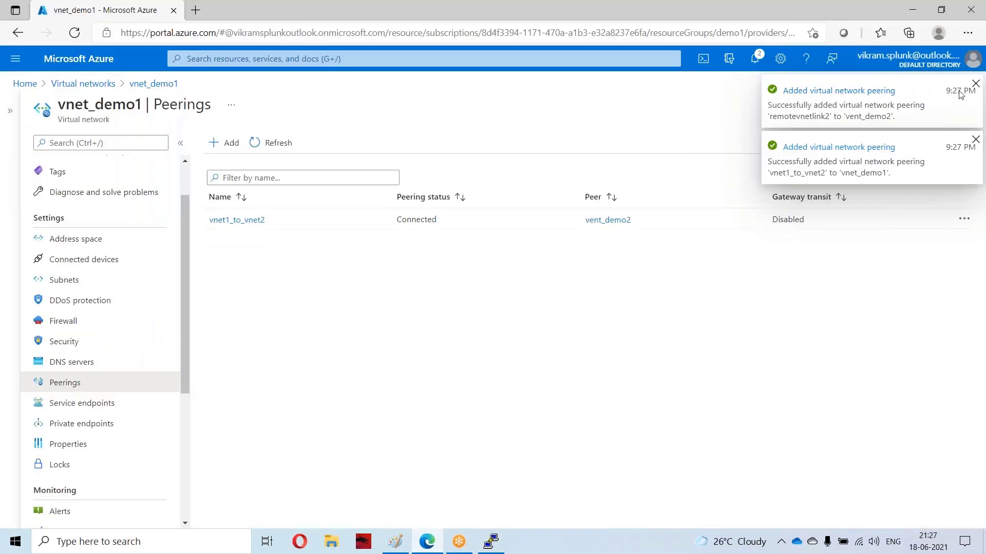
click(975, 84)
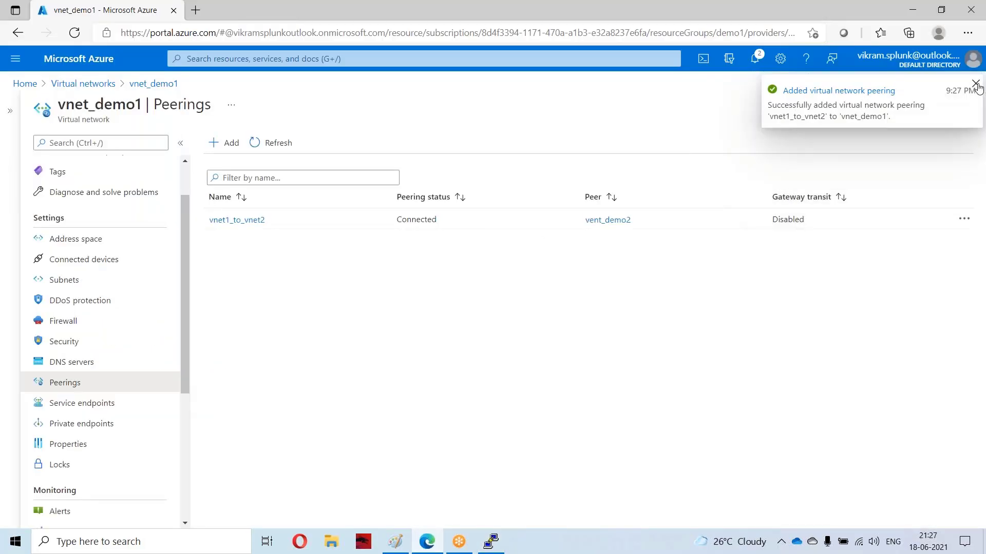
click(754, 59)
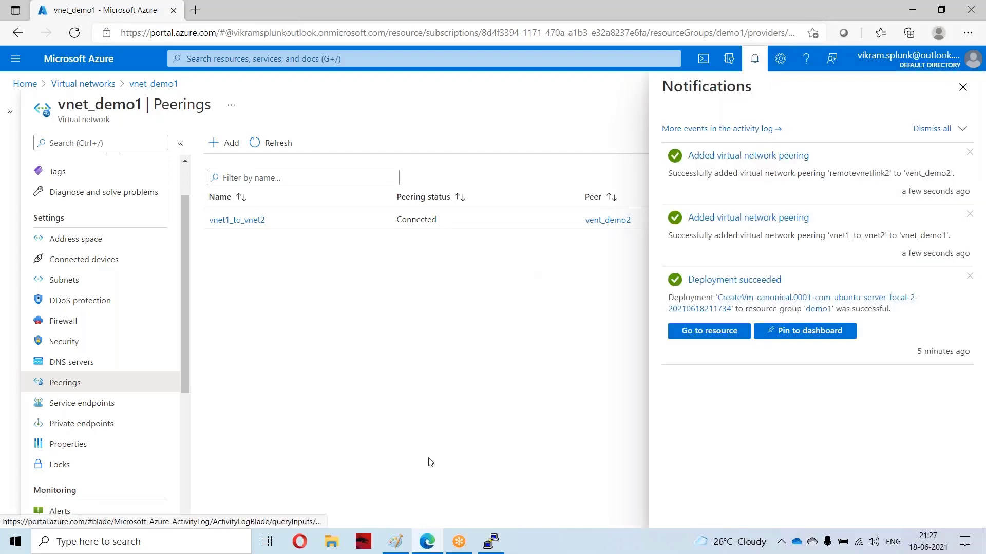
- Switch to the applicationServer terminal, stop the running ping, ping 10.1.0.4 again and interrupt it
key(alt+Tab)
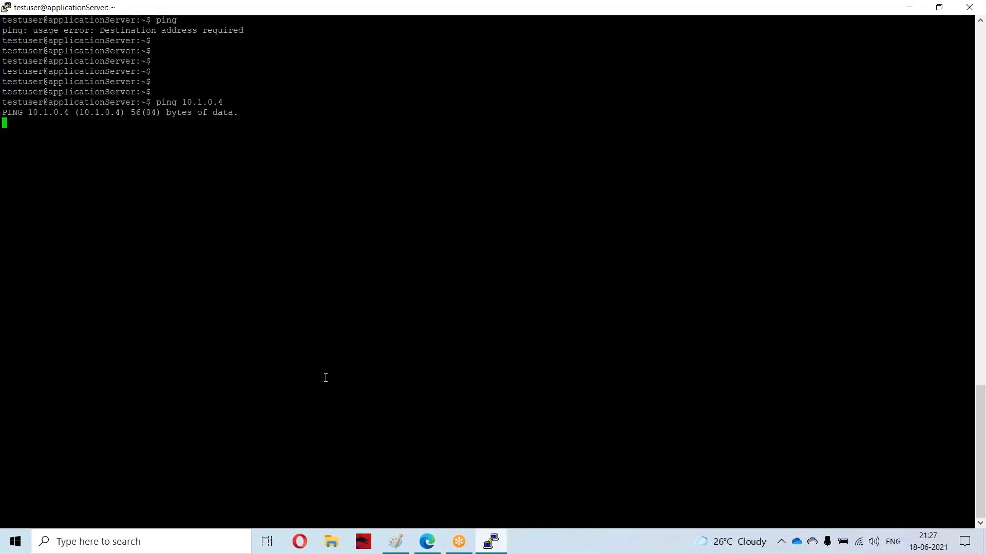
key(Return)
key(Return)
key(Return)
key(Return)
key(ctrl+c)
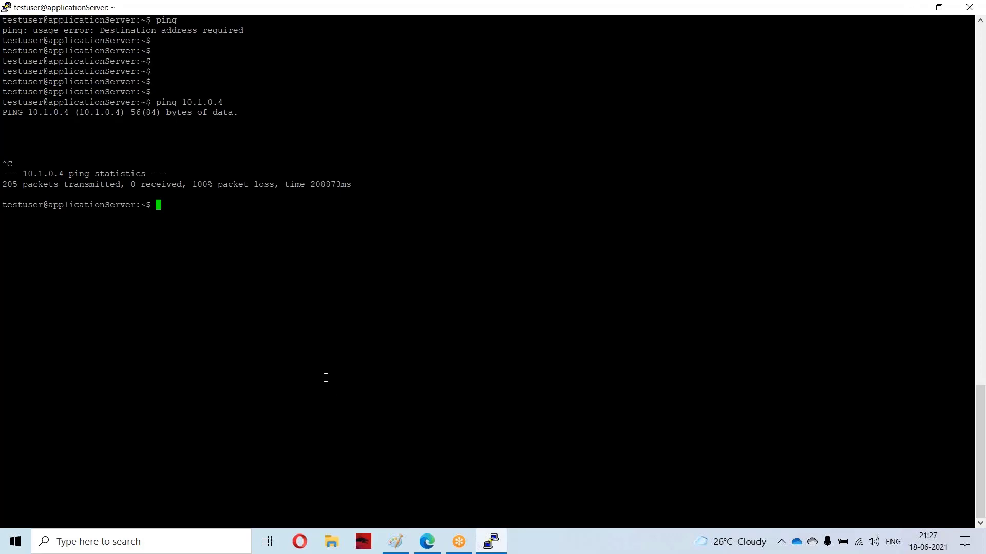
key(Up)
key(Return)
key(Return)
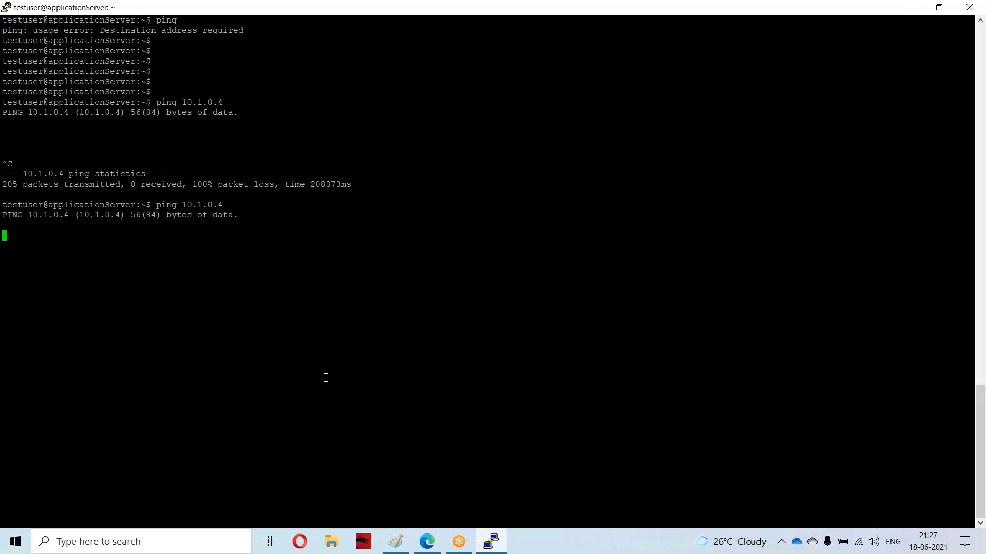
key(ctrl+c)
- Begin an SSH command on applicationServer with ssh -X testuser@, leaving out the host address
key(Return)
key(Return)
key(Return)
key(Return)
text(ssh -X )
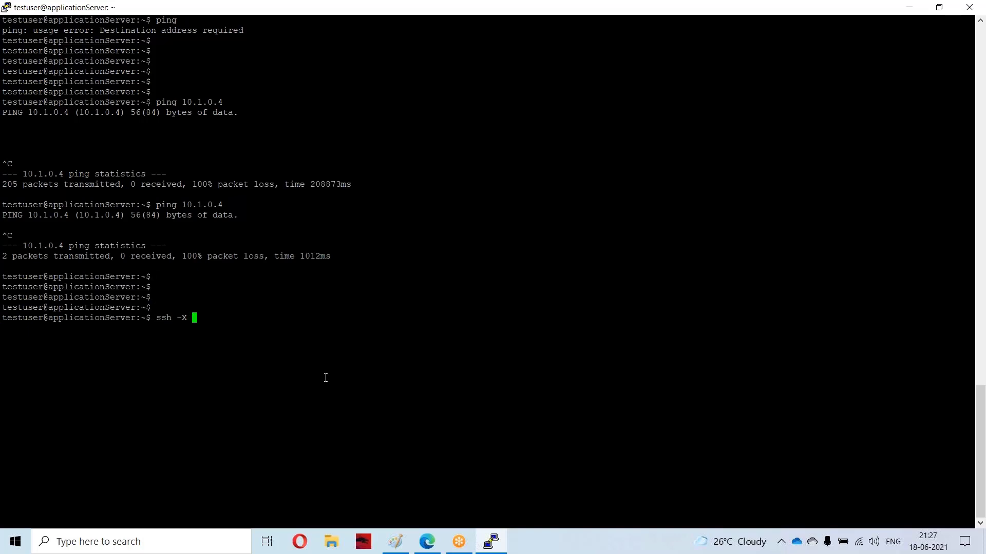
text(testuser@)
- Switch to the Azure portal, open the virtual machine vent2appserver1 and select its private IP address 10.1.0.4 for copying
click(427, 542)
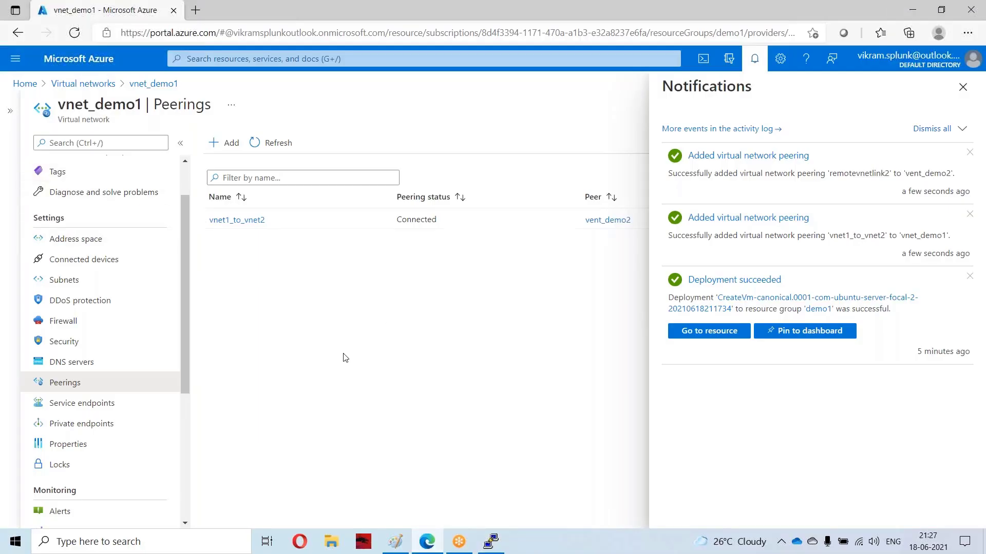
click(962, 87)
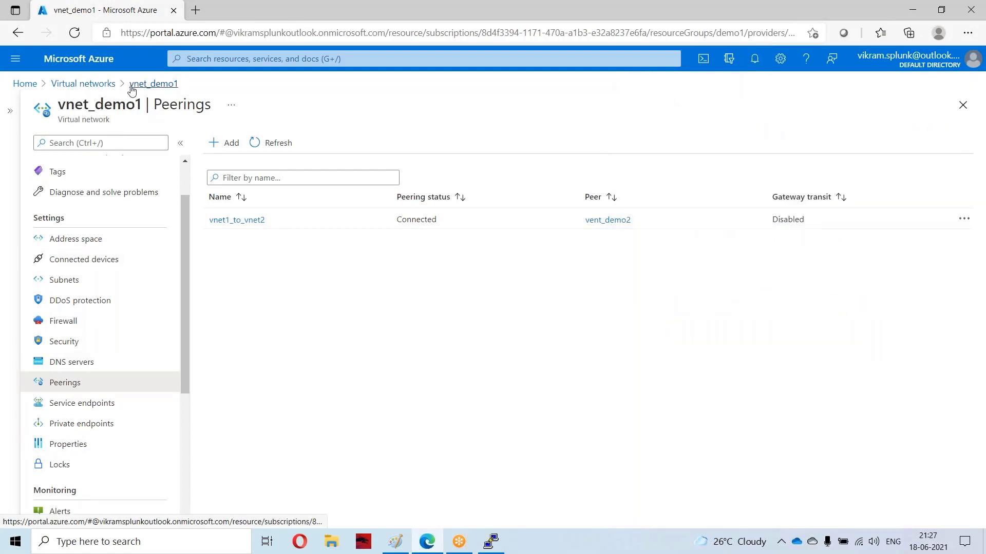
click(20, 62)
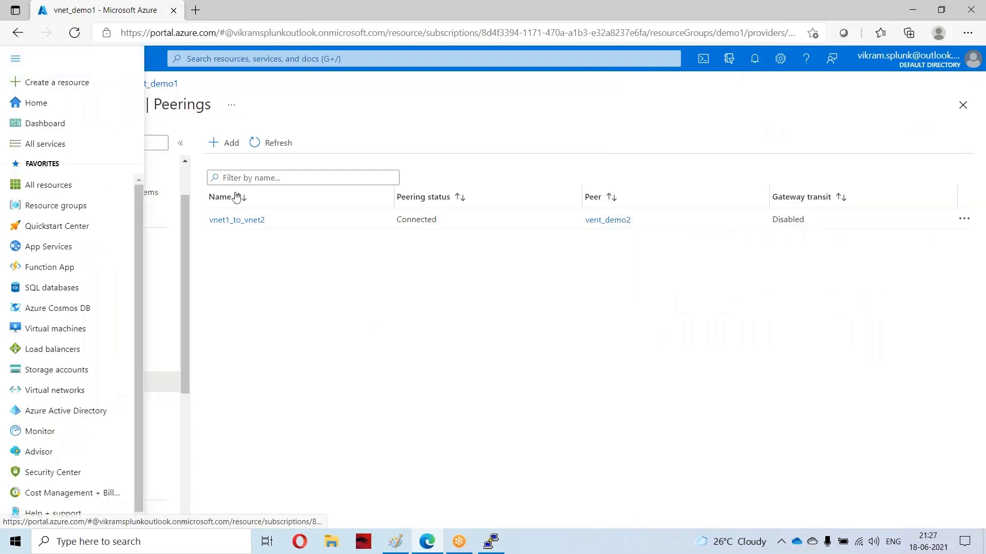
click(39, 103)
click(304, 150)
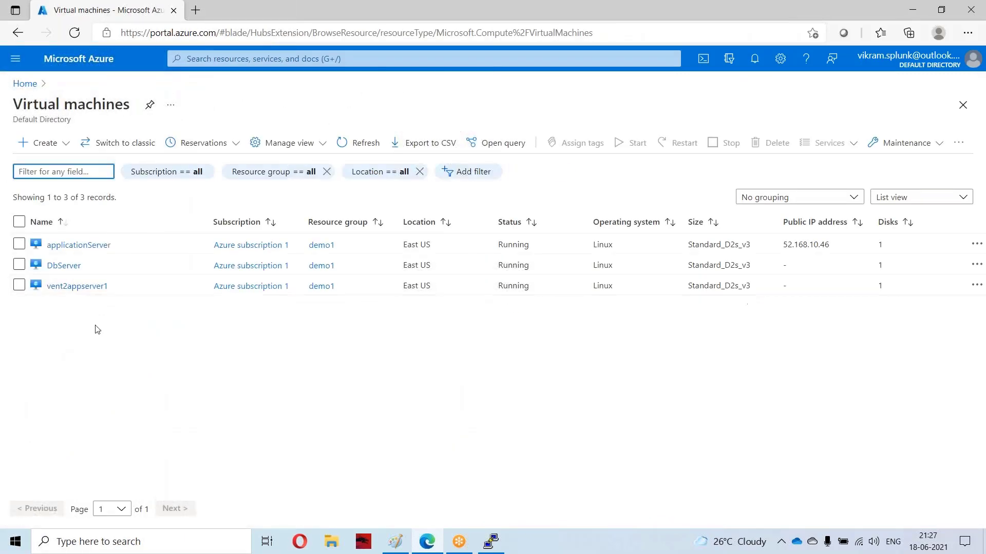
click(78, 287)
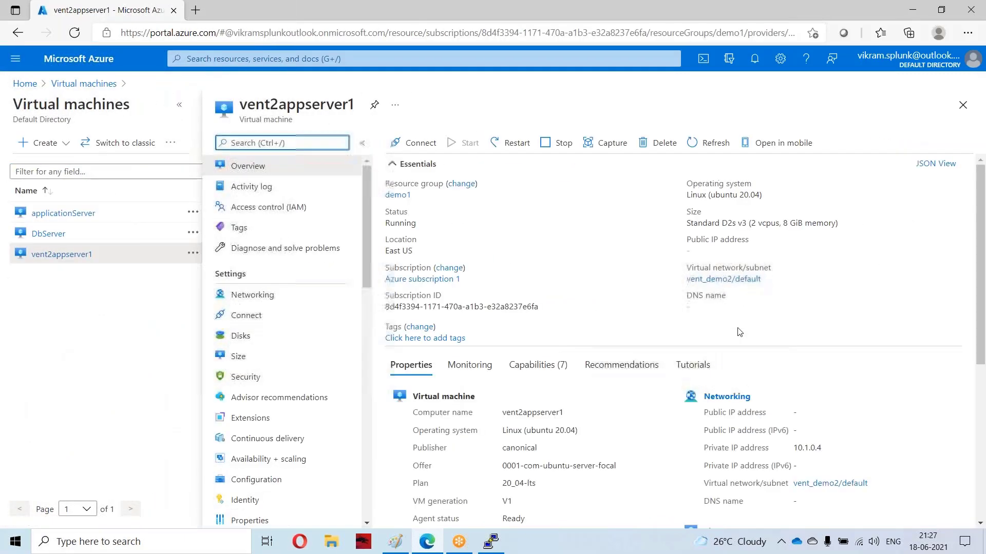
drag(822, 448, 798, 446)
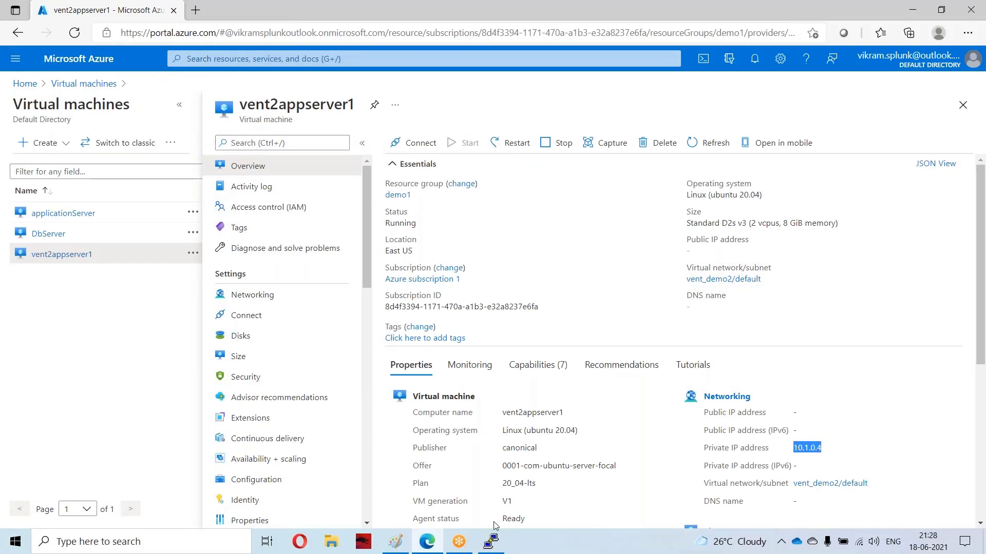
- Switch to the terminal, complete the SSH command with 10.1.0.4, accept the host key with yes, and log in with the account password
click(491, 541)
right_click(470, 369)
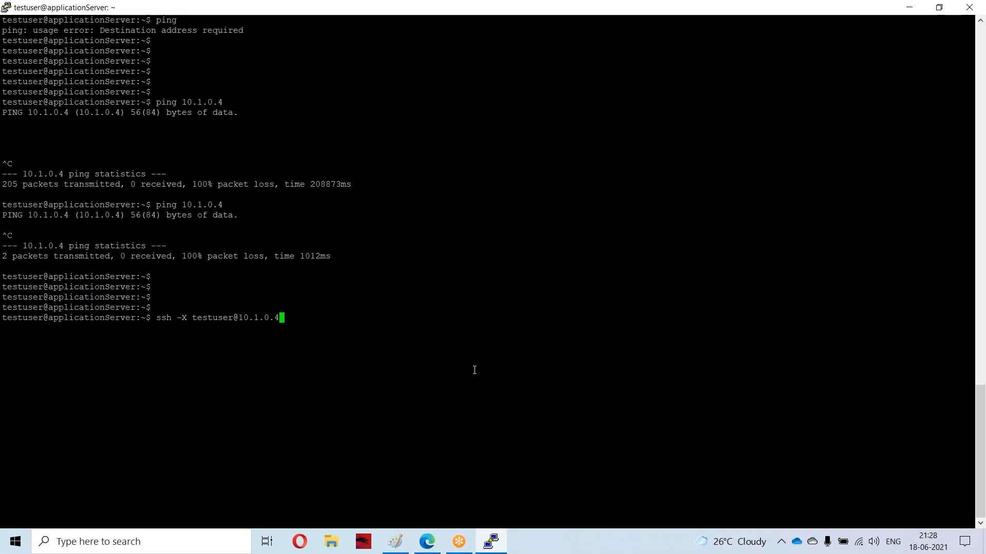
key(Return)
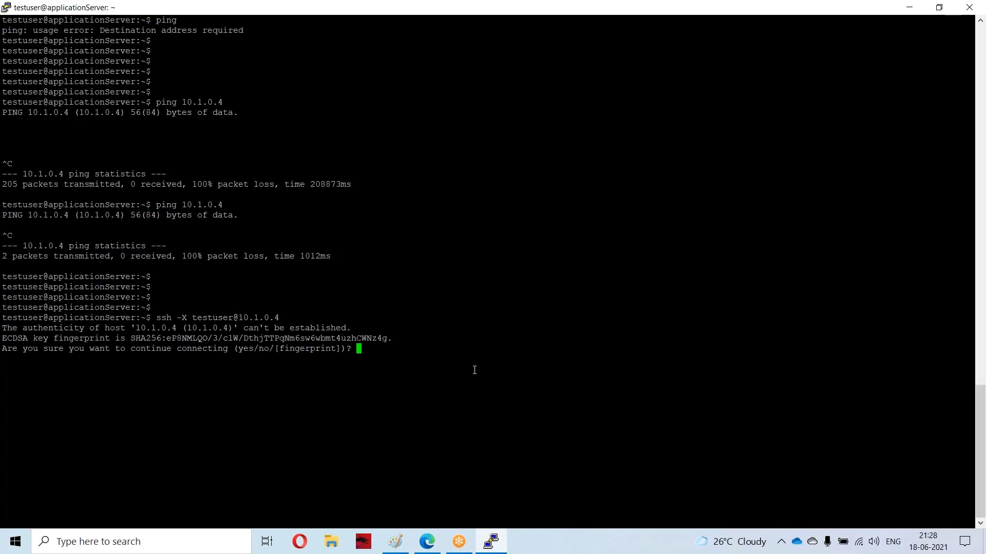
text(yes)
key(Return)
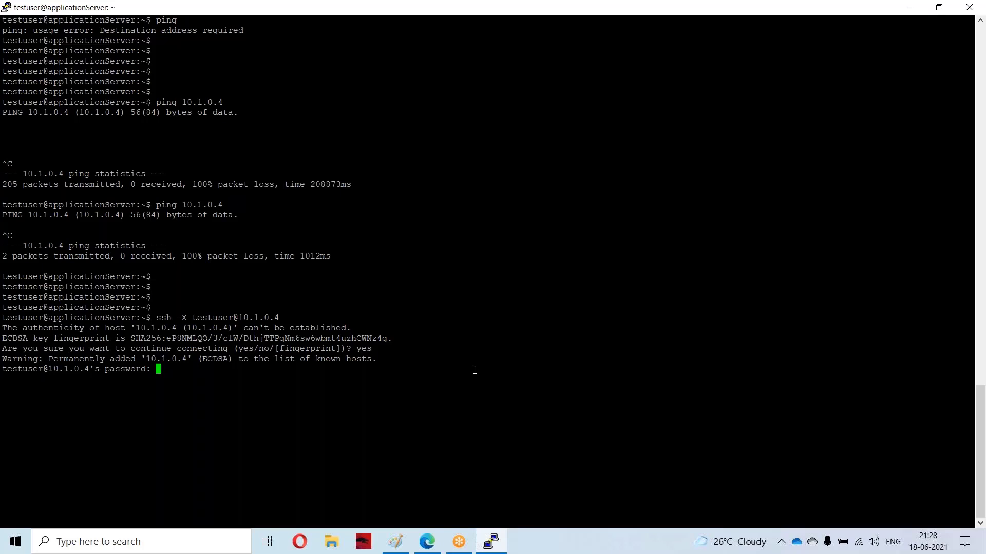
key(Return)
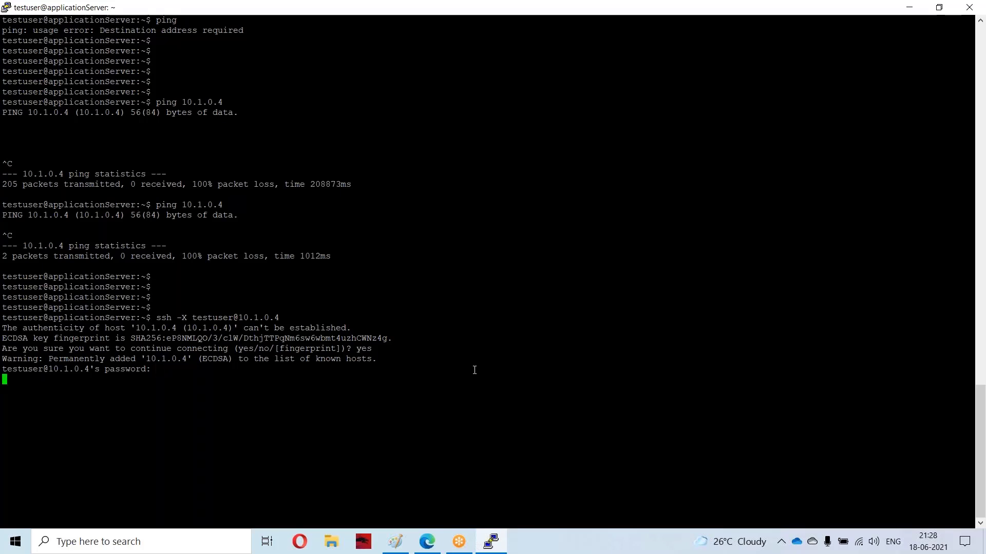
key(Return)
key(Return)
key(Return)
key(Return)
key(Return)
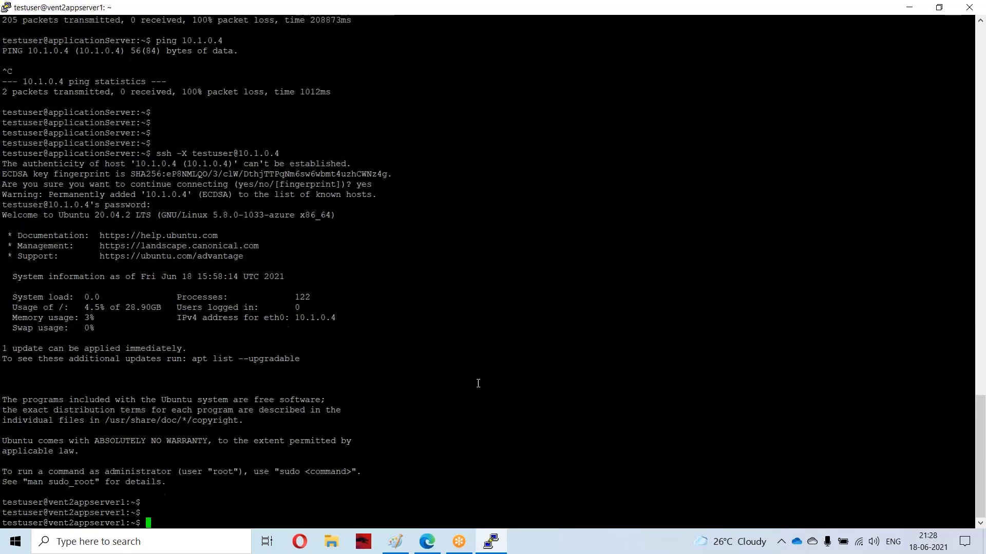
- Clear the terminal, run ip a on vent2appserver1, and check the eth0 address and the host name in the prompt
key(ctrl+l)
key(Return)
key(Return)
key(Return)
key(Return)
key(Return)
key(Return)
key(Return)
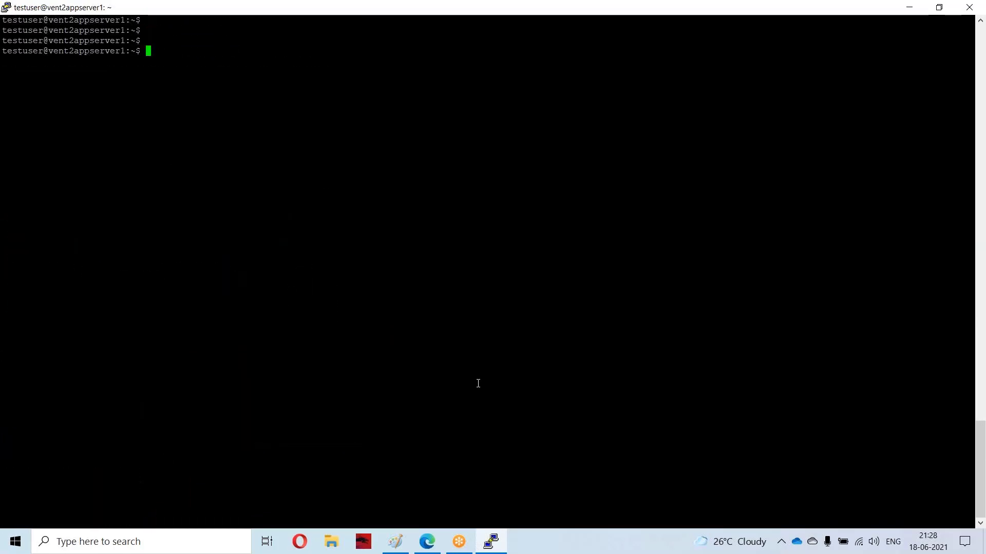
text(ip a)
key(Return)
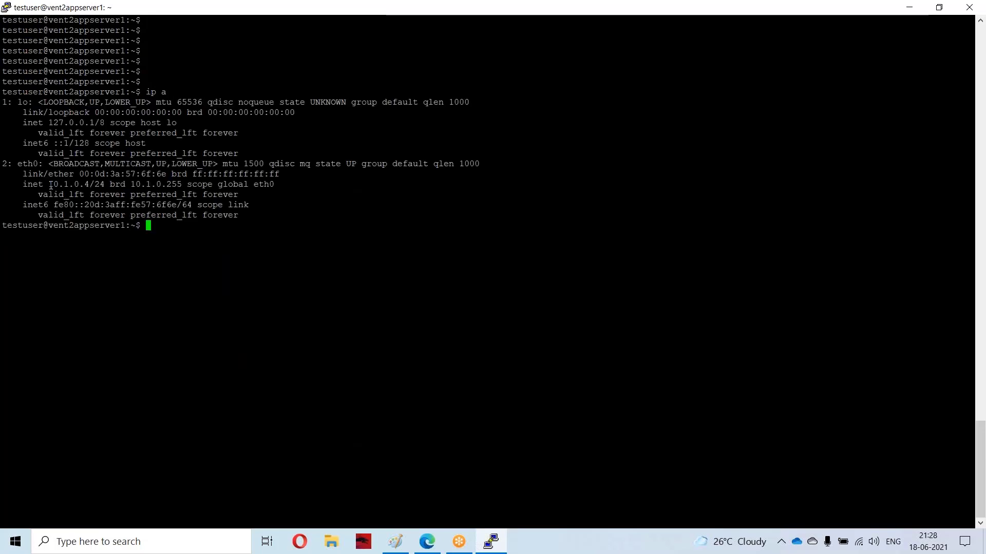
drag(51, 185, 91, 184)
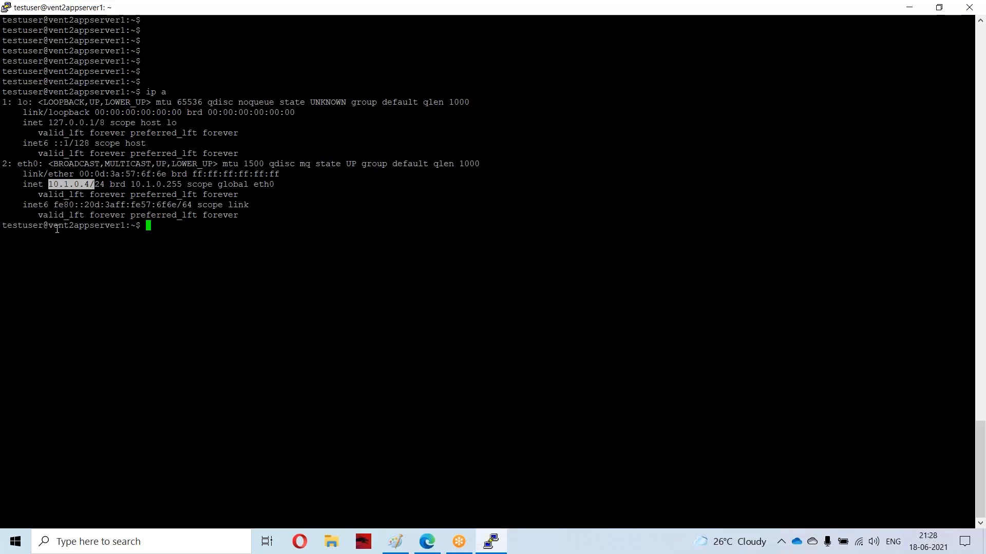
drag(48, 226, 122, 226)
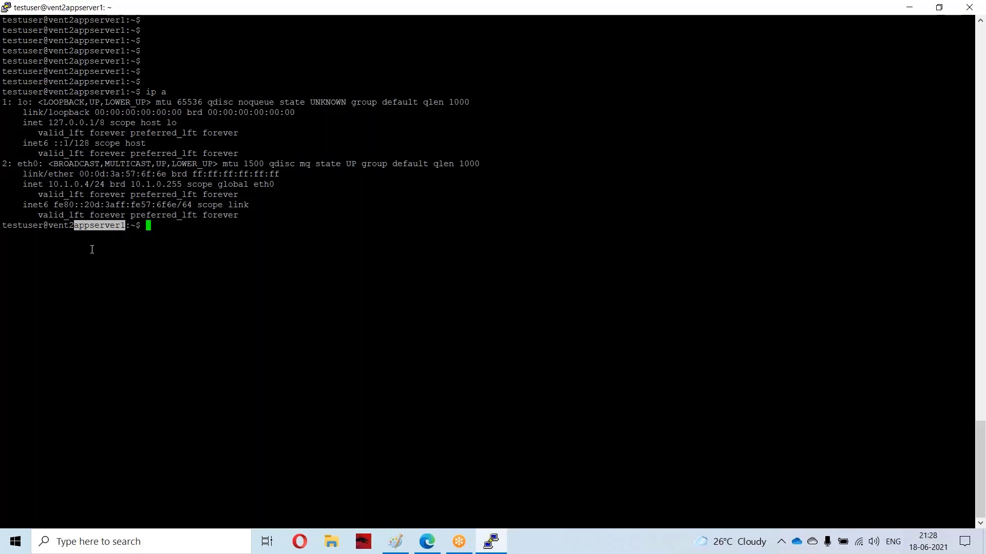
- Switch to the Paint diagram and review the Application Server and DB Server joined by the peering link
click(396, 547)
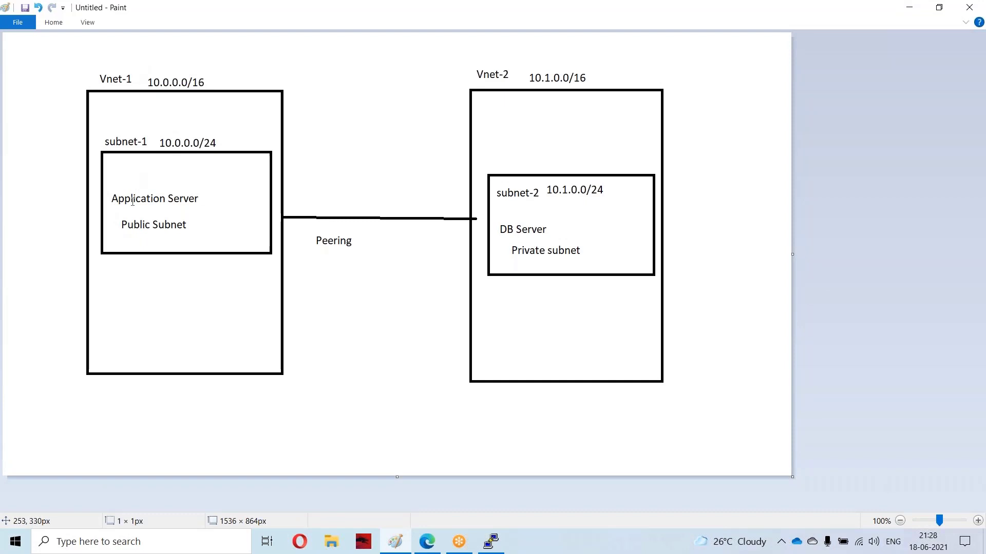
click(133, 201)
click(523, 218)
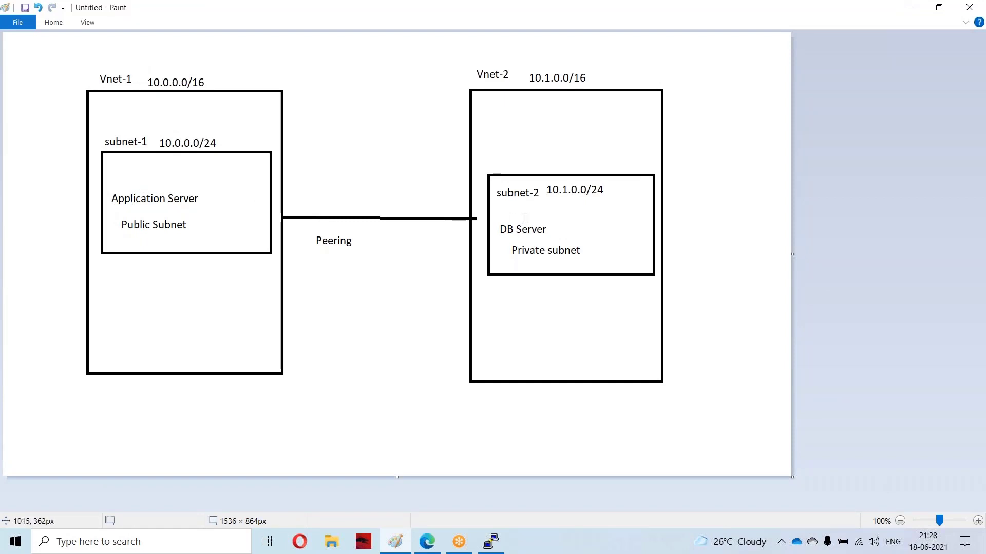